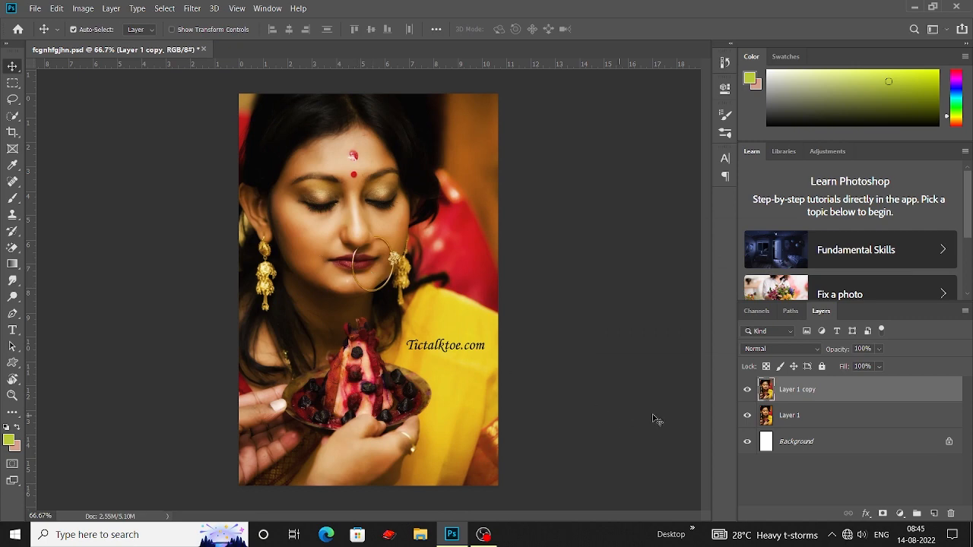
Open Levels for Layer 1 copy and set the RGB channel's input black level to 2 and white level to 236.
{"action": "left_click", "coordinate": [88, 11]}
{"action": "mouse_move", "coordinate": [94, 40]}
{"action": "left_click", "coordinate": [215, 50]}
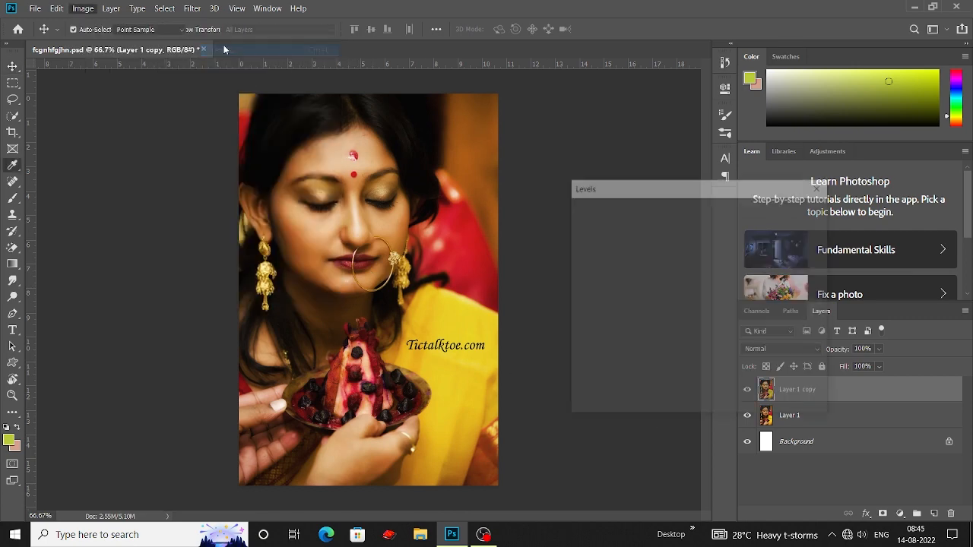
{"action": "left_click_drag", "start_coordinate": [743, 329], "coordinate": [733, 328]}
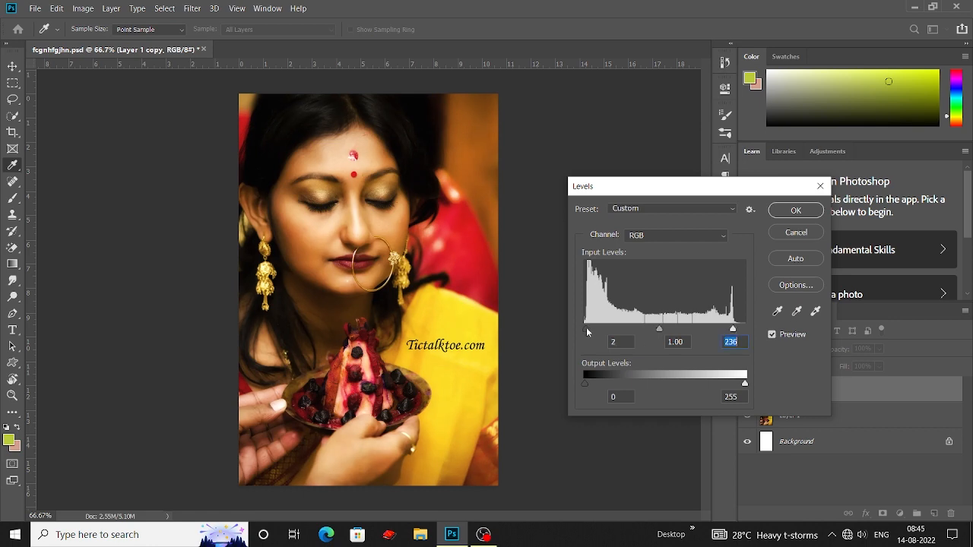
{"action": "left_click", "coordinate": [587, 331]}
In the Red channel, set the white input level to 240 and adjust the black input level.
{"action": "left_click", "coordinate": [660, 235]}
{"action": "left_click", "coordinate": [642, 261]}
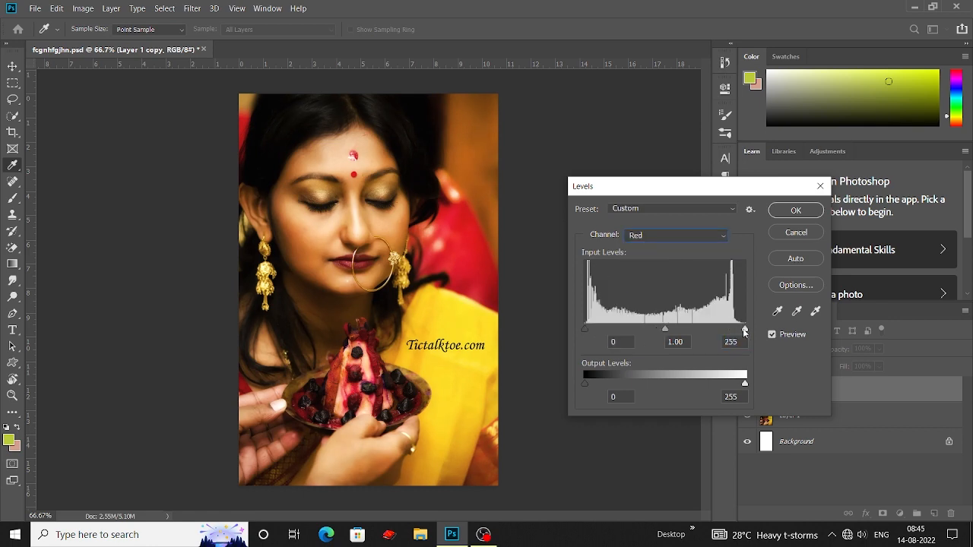
{"action": "left_click_drag", "start_coordinate": [744, 329], "coordinate": [735, 329]}
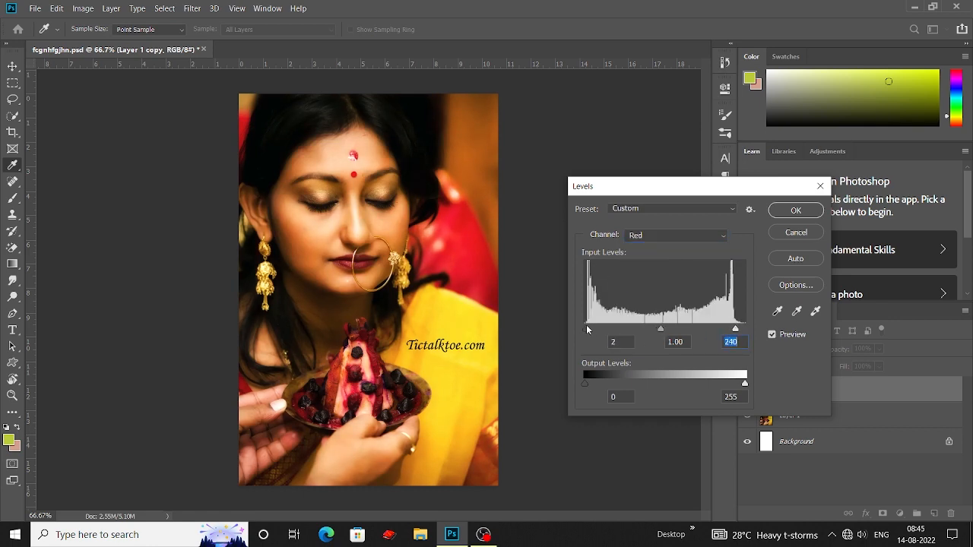
{"action": "left_click_drag", "start_coordinate": [587, 329], "coordinate": [585, 329]}
In the Blue channel, set the white input level to 171 and the black output level to 3, and apply the Levels adjustment.
{"action": "left_click", "coordinate": [676, 235]}
{"action": "left_click", "coordinate": [642, 274]}
{"action": "left_click_drag", "start_coordinate": [744, 329], "coordinate": [692, 332]}
{"action": "left_click", "coordinate": [676, 234]}
{"action": "left_click", "coordinate": [642, 268]}
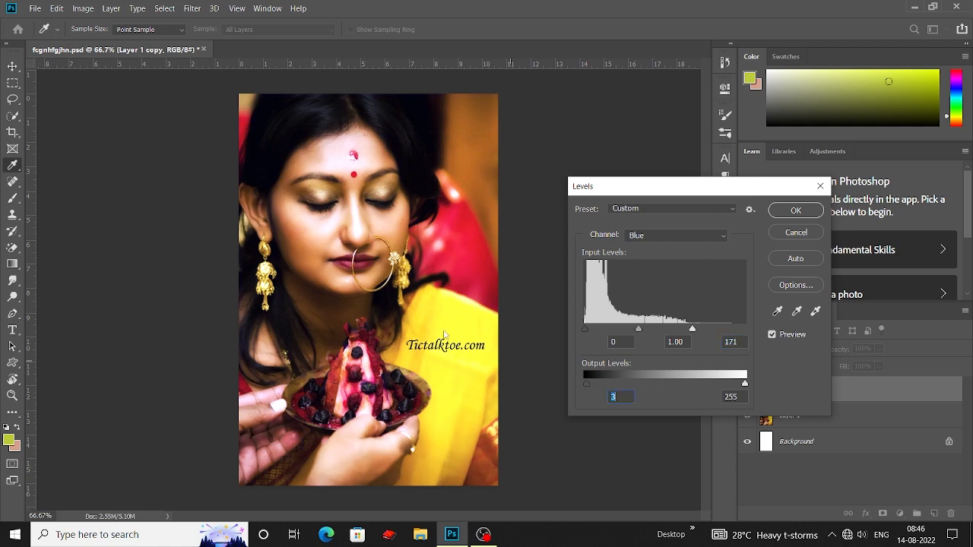
{"action": "left_click", "coordinate": [795, 211]}
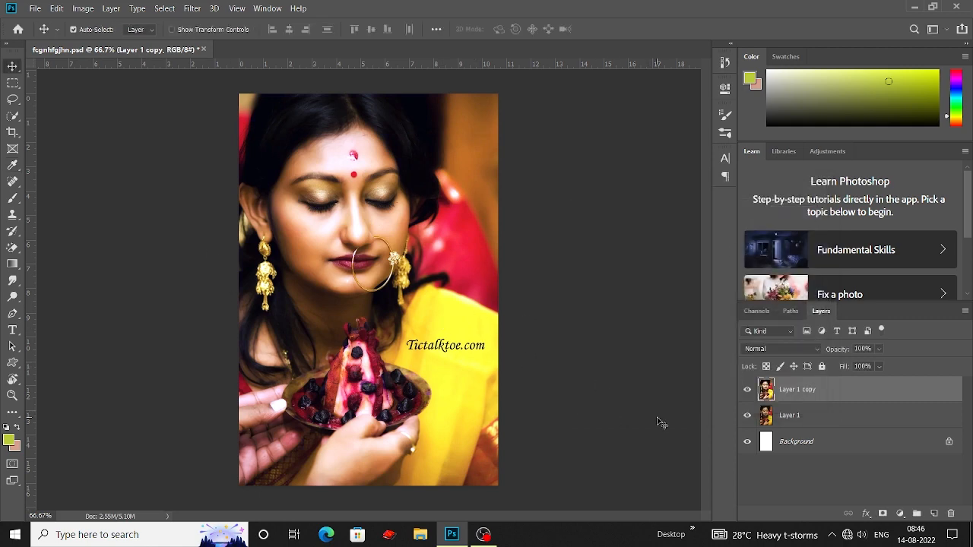
Compare the portrait before and after the Levels adjustment by toggling the visibility of Layer 1 copy.
{"action": "key", "text": "ctrl+plus"}
{"action": "scroll", "coordinate": [510, 392], "scroll_direction": "up", "scroll_amount": 1}
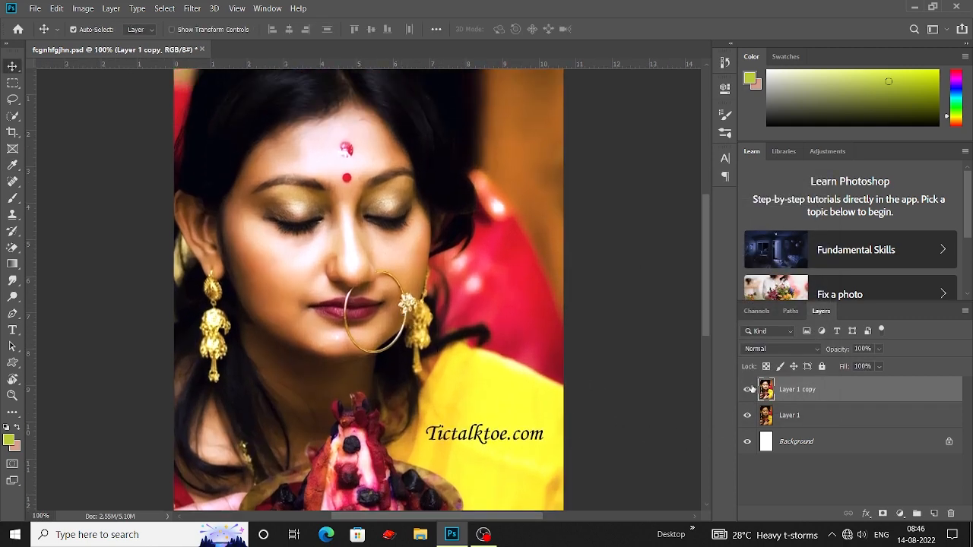
{"action": "left_click", "coordinate": [750, 389]}
{"action": "left_click", "coordinate": [749, 389]}
{"action": "left_click", "coordinate": [750, 389]}
{"action": "left_click", "coordinate": [749, 389]}
{"action": "left_click", "coordinate": [749, 389]}
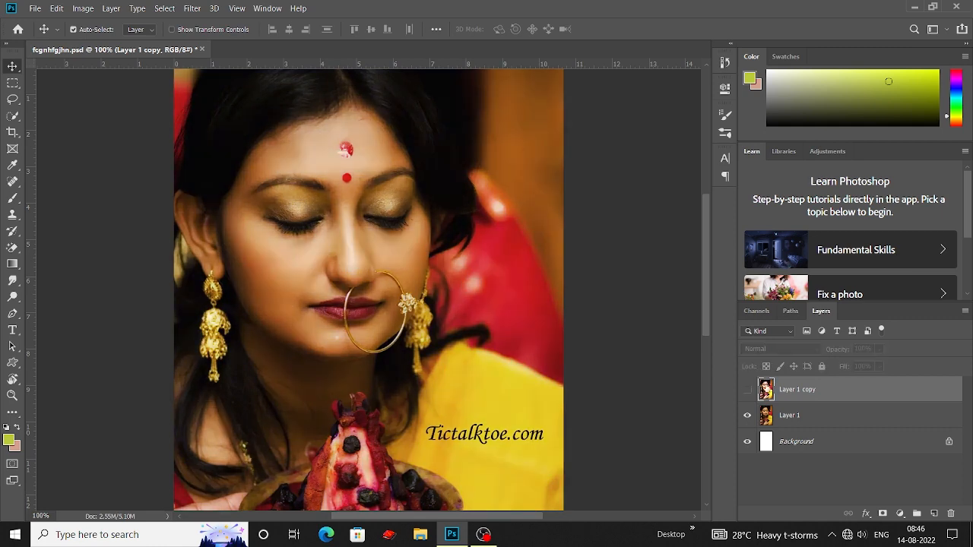
{"action": "left_click", "coordinate": [748, 389]}
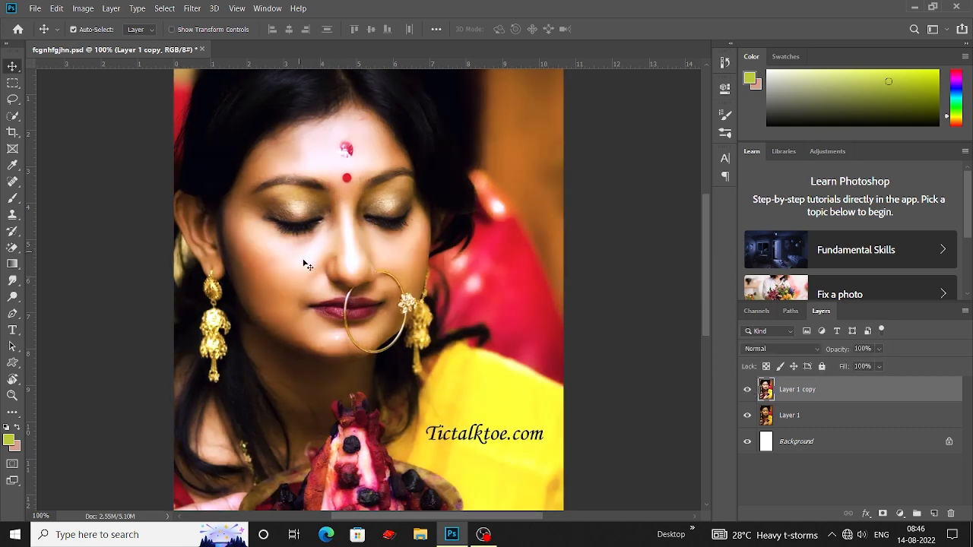
{"action": "scroll", "coordinate": [350, 258], "scroll_direction": "up", "scroll_amount": 1}
{"action": "key", "text": "ctrl+plus"}
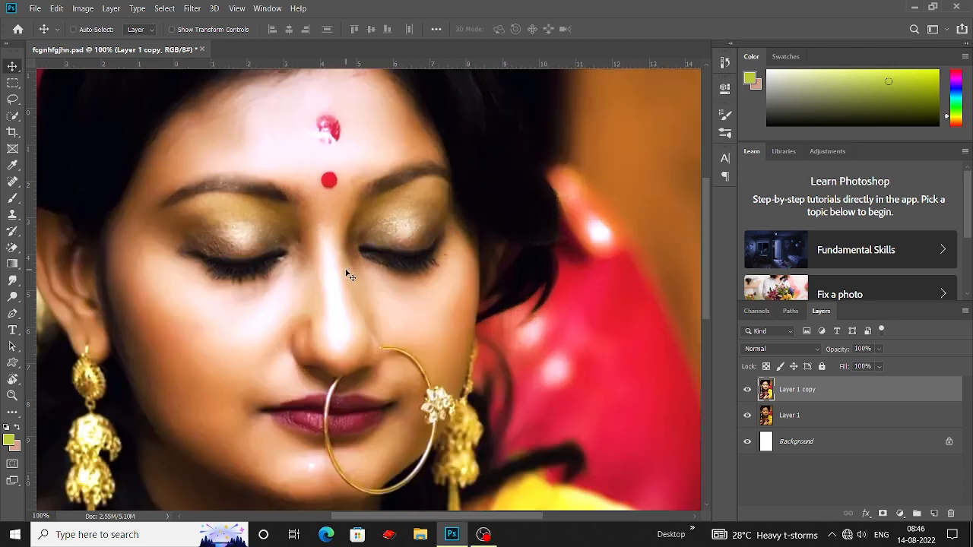
{"action": "right_click", "coordinate": [12, 280]}
{"action": "left_click", "coordinate": [57, 282]}
{"action": "scroll", "coordinate": [319, 235], "scroll_direction": "up", "scroll_amount": 2}
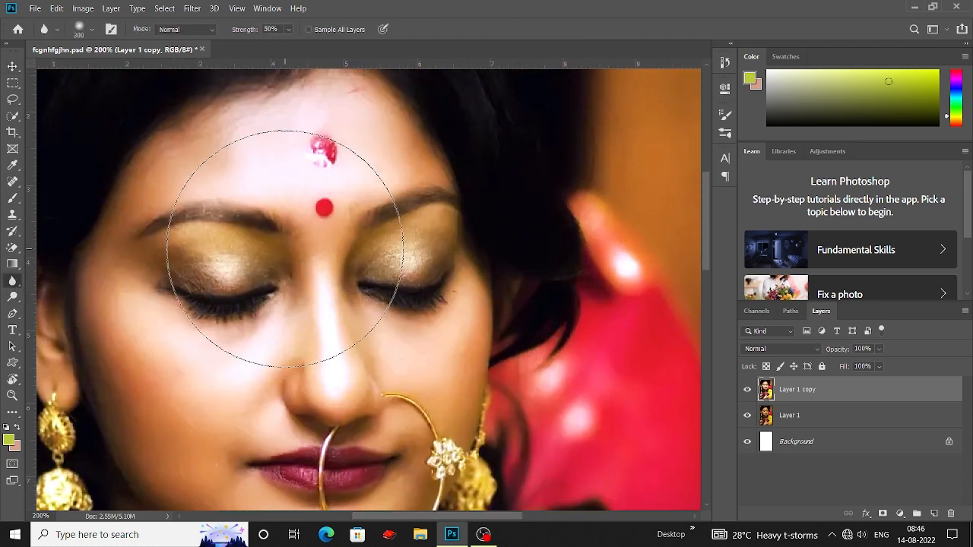
{"action": "key", "text": "bracketleft"}
{"action": "key", "text": "bracketleft"}
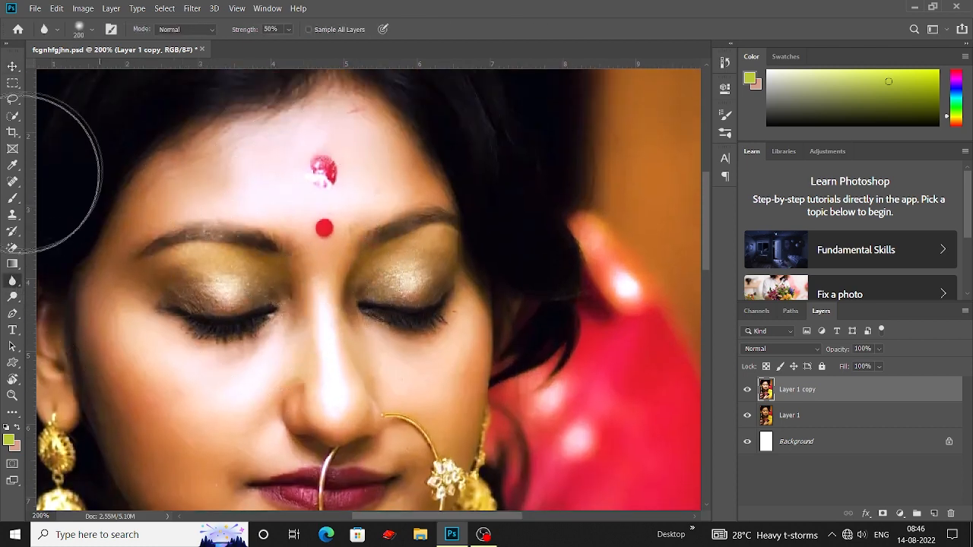
Sample the skin tone at the edge of the forehead as foreground colour and add a new layer above Layer 1 copy.
{"action": "key", "text": "i"}
{"action": "left_click", "coordinate": [416, 168]}
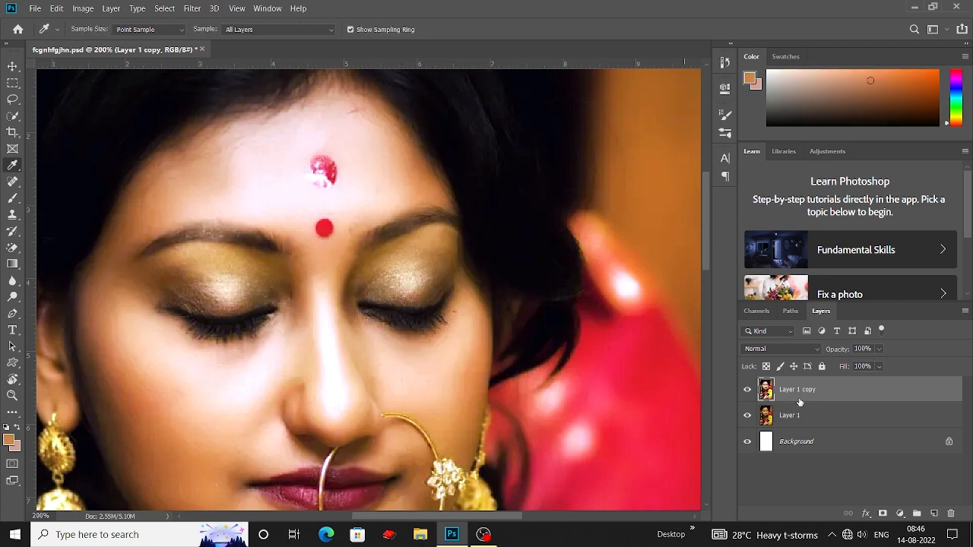
{"action": "left_click", "coordinate": [934, 513]}
Paint the sampled skin tone over the bright forehead on the new layer with a soft brush at 42% opacity.
{"action": "key", "text": "b"}
{"action": "key", "text": "bracketleft"}
{"action": "key", "text": "bracketleft"}
{"action": "key", "text": "bracketleft"}
{"action": "key", "text": "bracketleft"}
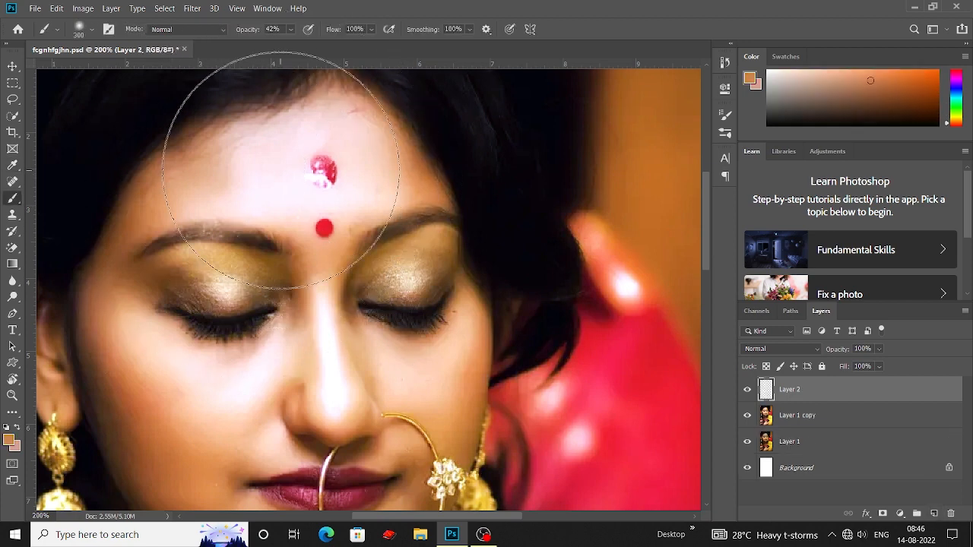
{"action": "left_click", "coordinate": [286, 163]}
{"action": "mouse_move", "coordinate": [287, 164]}
{"action": "left_mouse_down"}
{"action": "mouse_move", "coordinate": [337, 122]}
{"action": "mouse_move", "coordinate": [365, 182]}
{"action": "mouse_move", "coordinate": [319, 223]}
{"action": "mouse_move", "coordinate": [215, 172]}
{"action": "mouse_move", "coordinate": [225, 197]}
{"action": "mouse_move", "coordinate": [218, 172]}
{"action": "left_mouse_up"}
Reduce the brush size to 45 and paint the skin tone over the highlight along the nose.
{"action": "key", "text": "bracketleft"}
{"action": "key", "text": "bracketleft"}
{"action": "key", "text": "bracketleft"}
{"action": "key", "text": "bracketleft"}
{"action": "key", "text": "bracketleft"}
{"action": "key", "text": "bracketleft"}
{"action": "key", "text": "bracketleft"}
{"action": "key", "text": "bracketleft"}
{"action": "key", "text": "bracketleft"}
{"action": "key", "text": "bracketleft"}
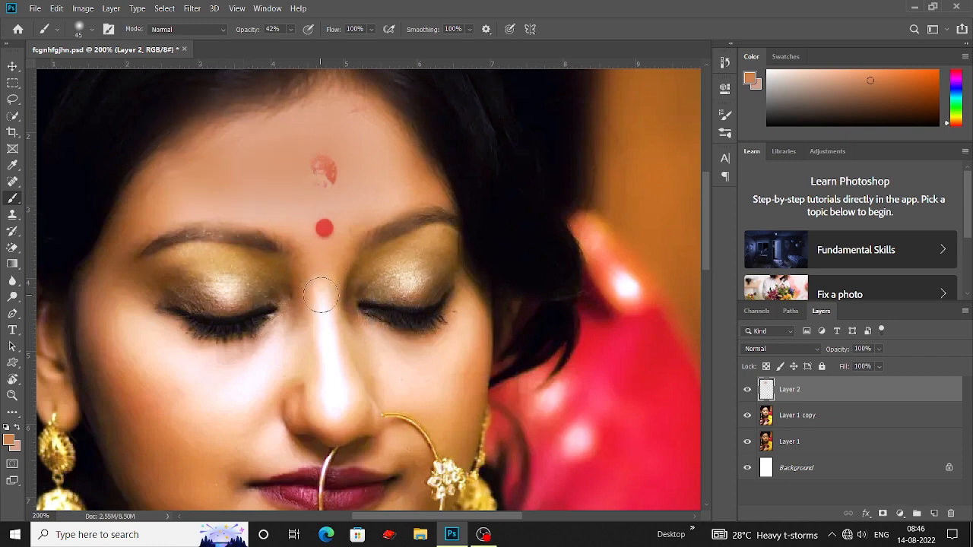
{"action": "left_click_drag", "start_coordinate": [338, 416], "coordinate": [332, 375]}
Enlarge the brush to 100 and paint the skin tone over the bright cheek areas below the eyes.
{"action": "key", "text": "bracketright"}
{"action": "key", "text": "bracketright"}
{"action": "key", "text": "bracketright"}
{"action": "key", "text": "bracketright"}
{"action": "key", "text": "bracketright"}
{"action": "key", "text": "bracketright"}
{"action": "key", "text": "bracketright"}
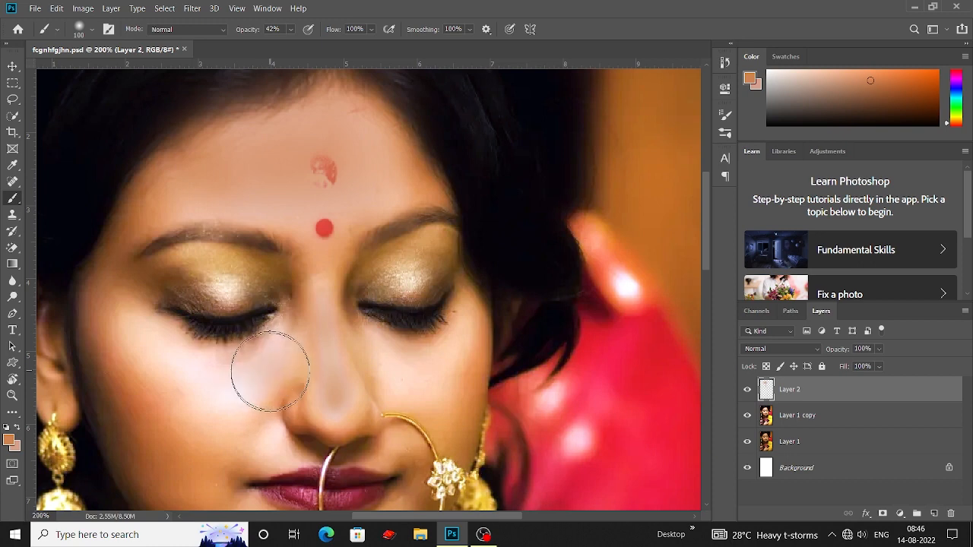
{"action": "scroll", "coordinate": [182, 364], "scroll_direction": "down", "scroll_amount": 1}
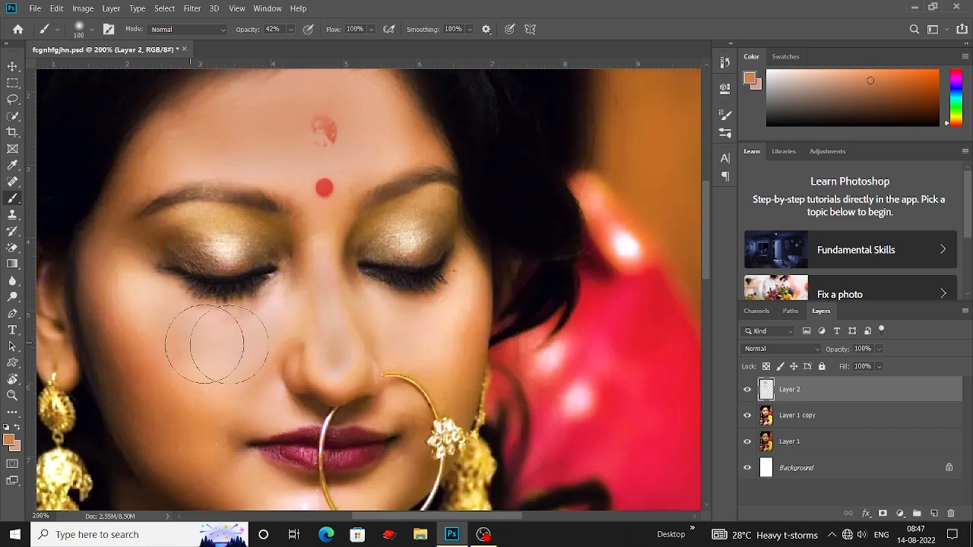
Set Layer 2's blend mode to Hard Light and its opacity to 38%.
{"action": "left_click", "coordinate": [790, 348]}
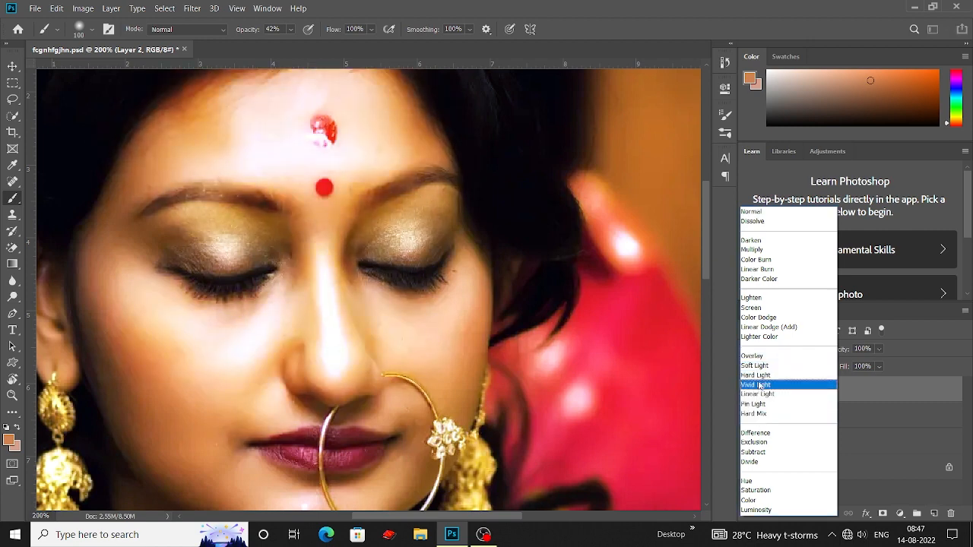
{"action": "left_click", "coordinate": [755, 374]}
{"action": "left_click_drag", "start_coordinate": [878, 349], "coordinate": [864, 366]}
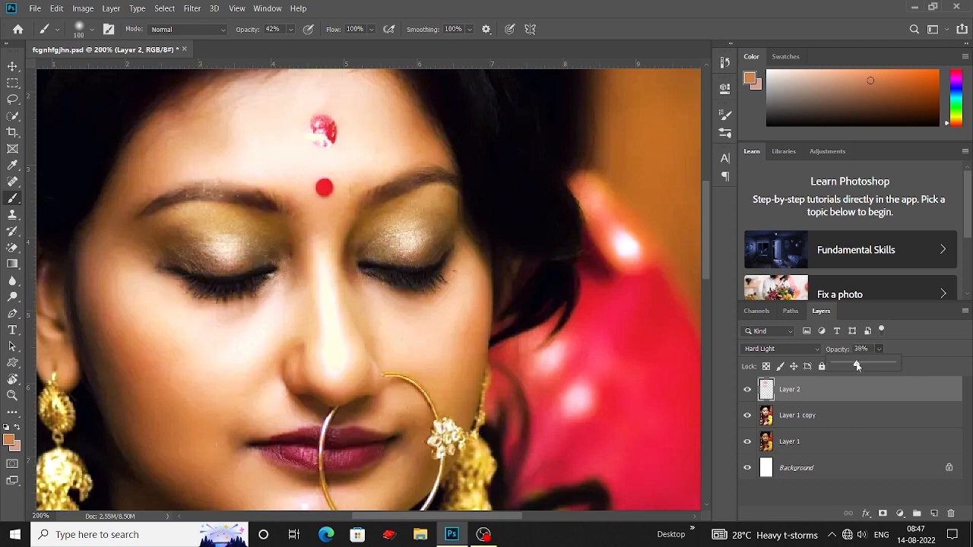
Merge Layer 2 with Layer 1 copy.
{"action": "left_click", "coordinate": [805, 418]}
{"action": "left_click", "coordinate": [806, 418], "text": "shift"}
{"action": "right_click", "coordinate": [818, 394]}
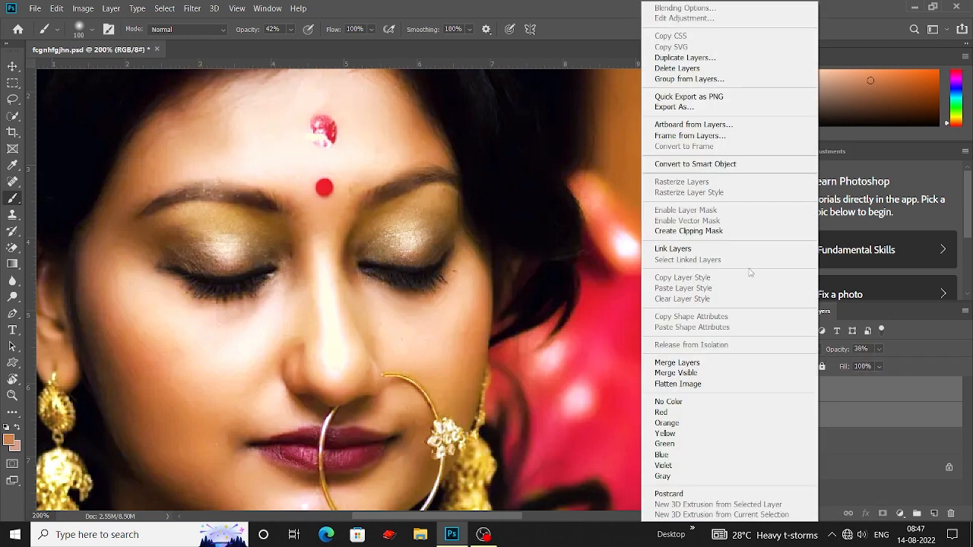
{"action": "left_click", "coordinate": [676, 362]}
Compare the portrait with and without the merged Layer 2 by toggling its visibility, and switch to the Move tool.
{"action": "left_click", "coordinate": [747, 390]}
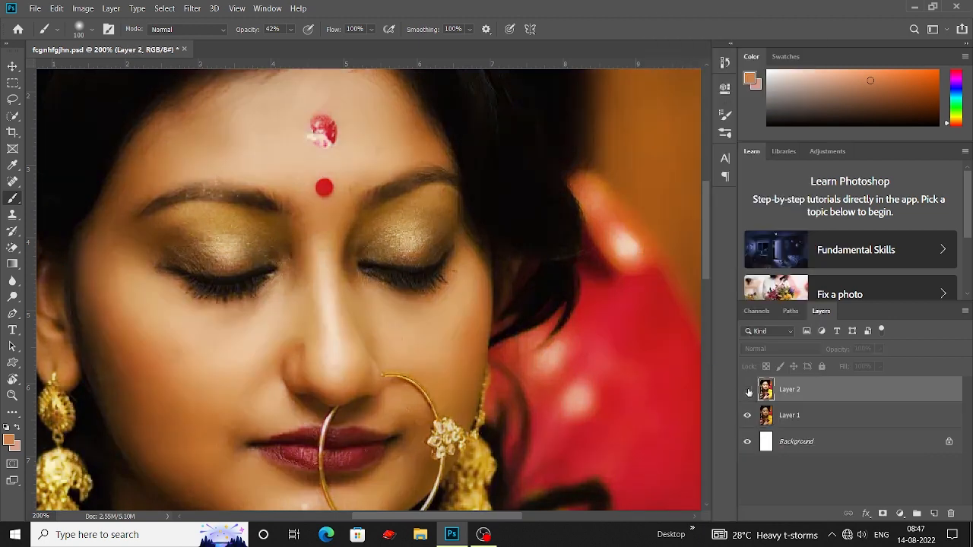
{"action": "left_click", "coordinate": [747, 389]}
{"action": "left_click", "coordinate": [747, 390]}
{"action": "left_click", "coordinate": [746, 390]}
{"action": "key", "text": "ctrl+minus"}
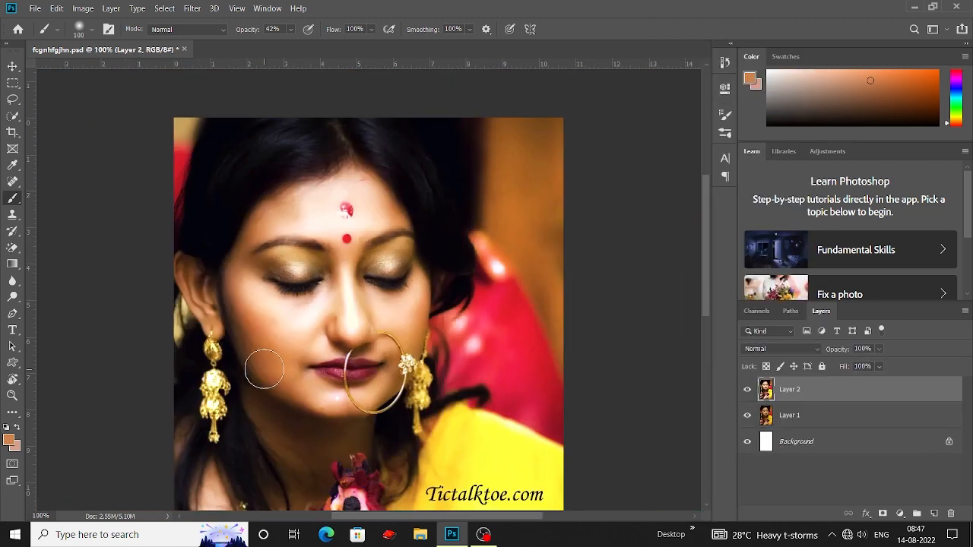
{"action": "left_click", "coordinate": [13, 68]}
{"action": "scroll", "coordinate": [385, 290], "scroll_direction": "up", "scroll_amount": 1}
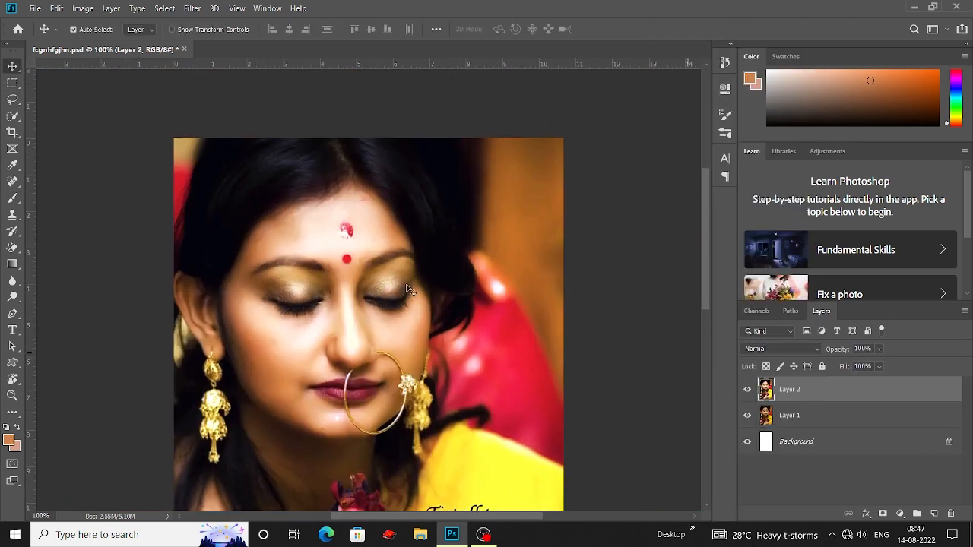
Open the Camera Raw filter on the merged Layer 2 and frame the face closely in the preview.
{"action": "left_click", "coordinate": [192, 8]}
{"action": "left_click", "coordinate": [228, 81]}
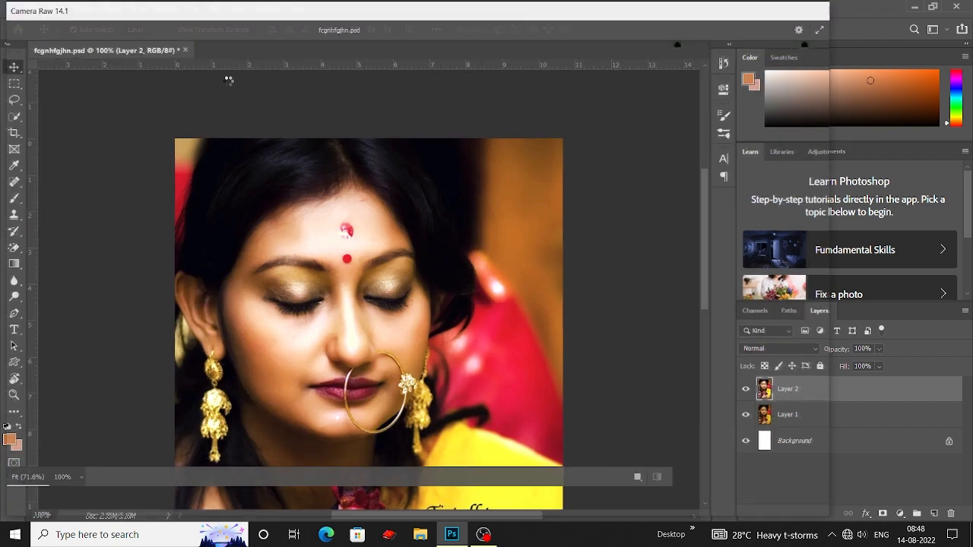
{"action": "scroll", "coordinate": [296, 231], "scroll_direction": "up", "scroll_amount": 2}
{"action": "scroll", "coordinate": [296, 231], "scroll_direction": "down", "scroll_amount": 2}
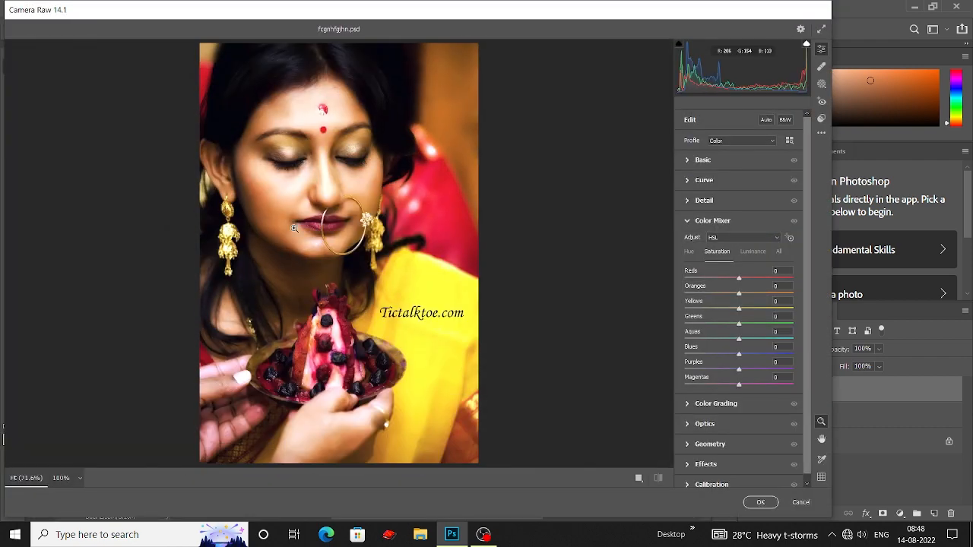
{"action": "left_click_drag", "start_coordinate": [296, 231], "coordinate": [396, 322]}
{"action": "scroll", "coordinate": [395, 322], "scroll_direction": "up", "scroll_amount": 4}
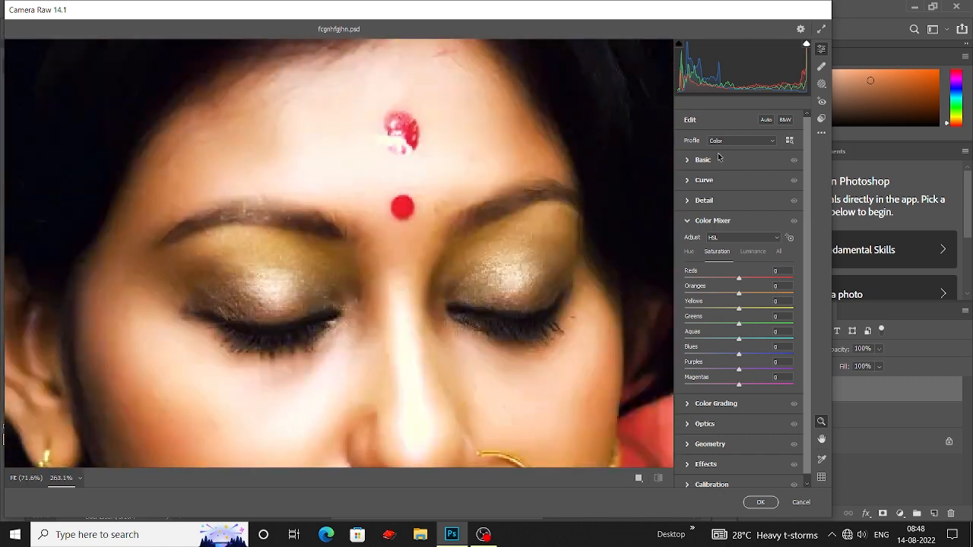
Set the white balance Temperature to -5 in the Basic adjustments.
{"action": "left_click", "coordinate": [687, 159]}
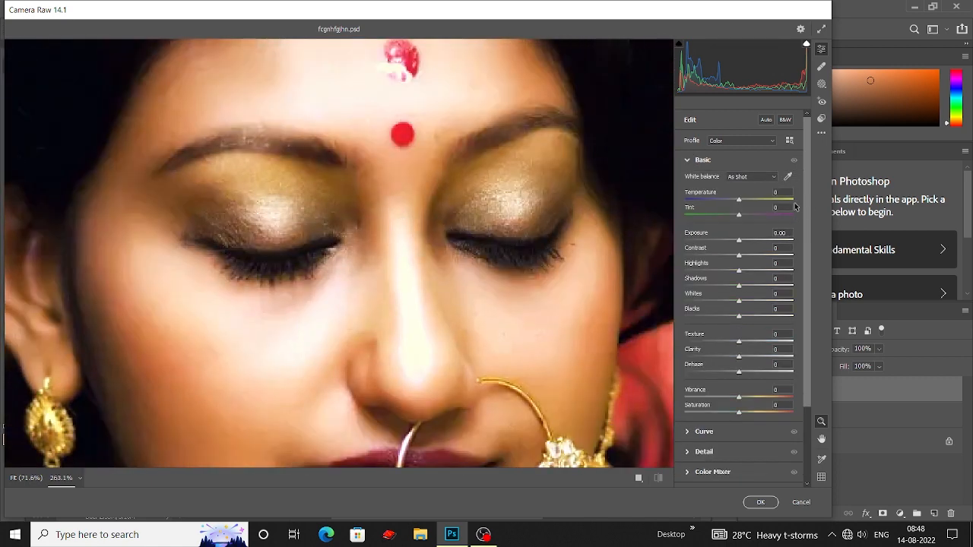
{"action": "key", "text": "Down"}
{"action": "key", "text": "Down"}
{"action": "key", "text": "Down"}
{"action": "key", "text": "Down"}
{"action": "key", "text": "Down"}
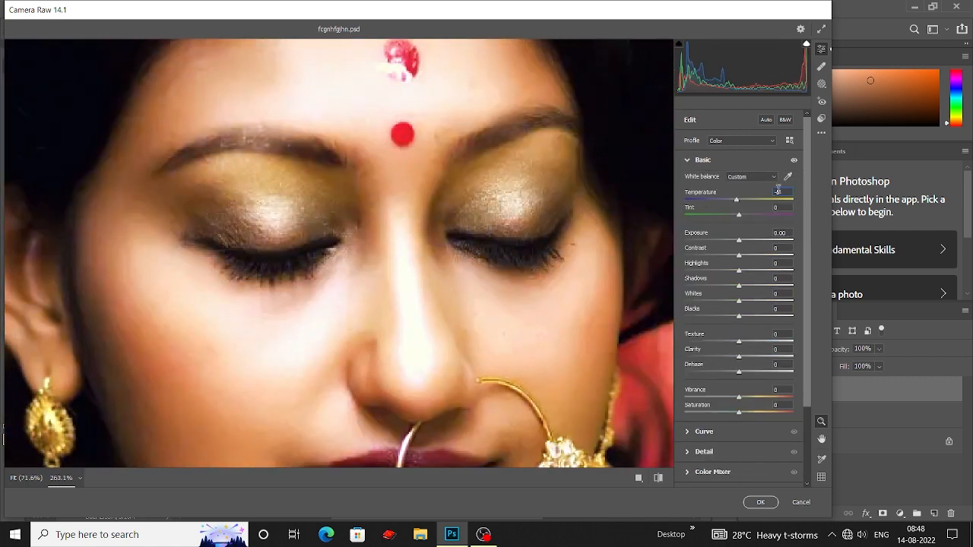
Set Contrast to +30, Highlights to -55, Shadows to +43, Whites to -43 and Blacks to +24.
{"action": "scroll", "coordinate": [494, 289], "scroll_direction": "down", "scroll_amount": 5}
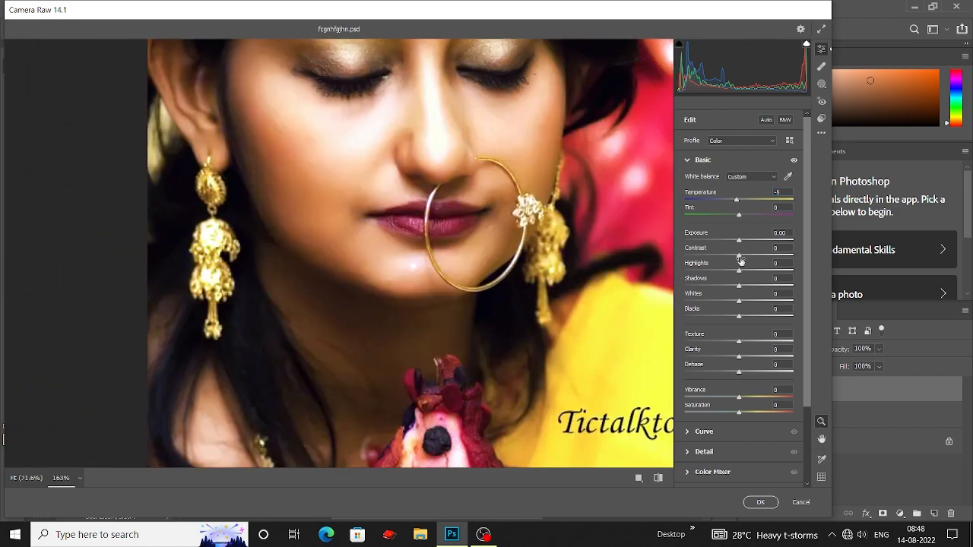
{"action": "left_click_drag", "start_coordinate": [739, 256], "coordinate": [752, 317]}
{"action": "scroll", "coordinate": [487, 289], "scroll_direction": "down", "scroll_amount": 2}
{"action": "scroll", "coordinate": [492, 299], "scroll_direction": "down", "scroll_amount": 8}
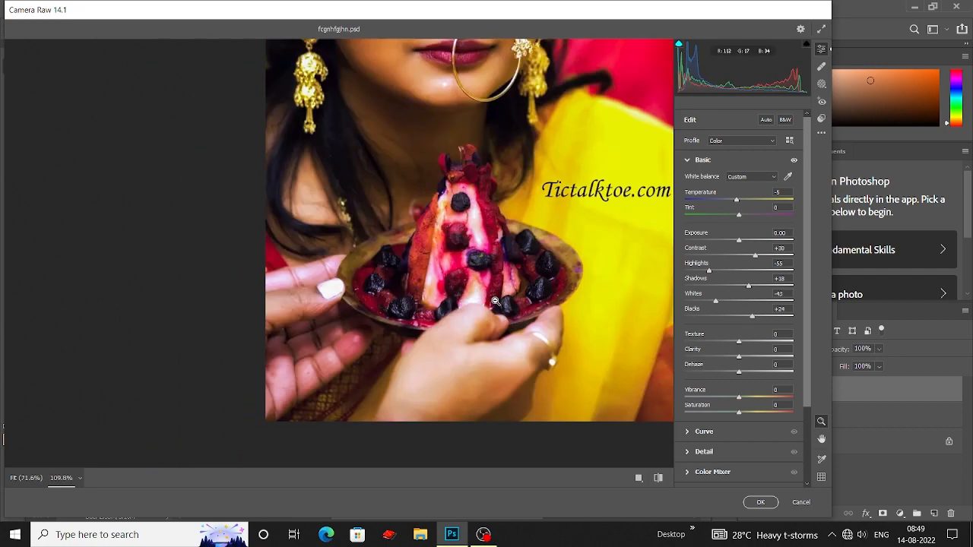
{"action": "scroll", "coordinate": [494, 301], "scroll_direction": "up", "scroll_amount": 6}
{"action": "left_click_drag", "start_coordinate": [749, 289], "coordinate": [763, 288]}
{"action": "scroll", "coordinate": [343, 236], "scroll_direction": "up", "scroll_amount": 2}
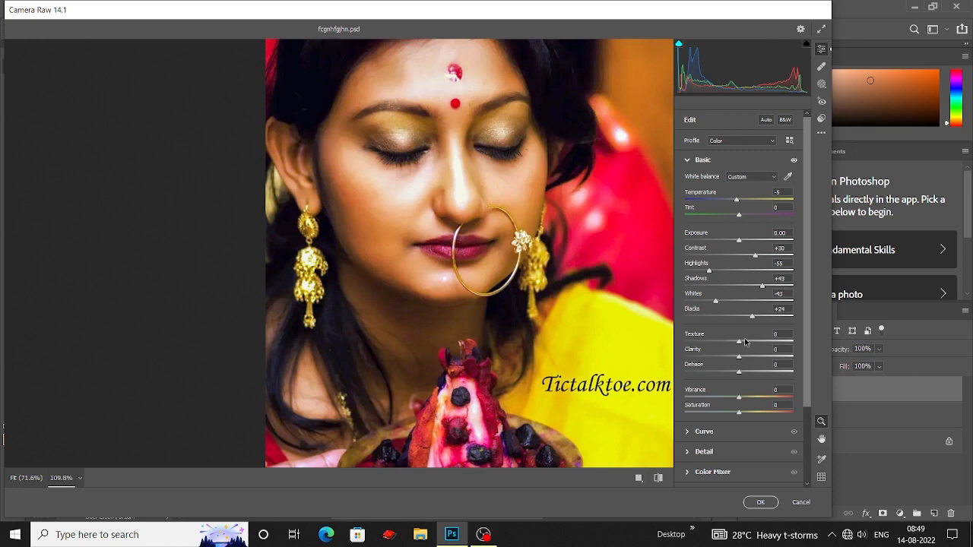
Smooth the skin by setting Texture to -58 and Clarity to -41.
{"action": "scroll", "coordinate": [416, 235], "scroll_direction": "up", "scroll_amount": 5}
{"action": "scroll", "coordinate": [395, 273], "scroll_direction": "up", "scroll_amount": 4}
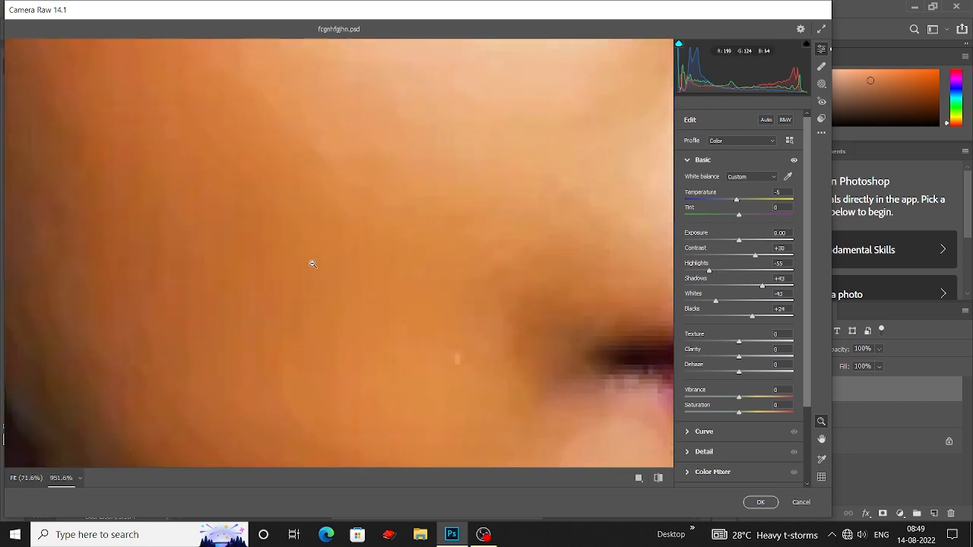
{"action": "left_click_drag", "start_coordinate": [738, 341], "coordinate": [696, 341]}
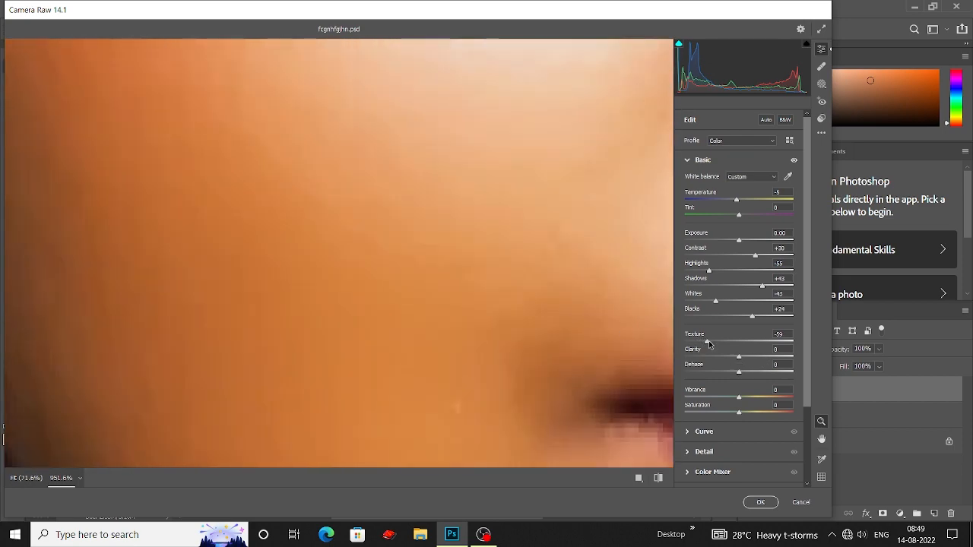
{"action": "left_click_drag", "start_coordinate": [738, 361], "coordinate": [716, 360]}
Set Dehaze to -3, Texture to -49, Clarity to -32, Whites to -40 and Blacks to +27 in the Basic adjustments.
{"action": "scroll", "coordinate": [376, 303], "scroll_direction": "up", "scroll_amount": 2}
{"action": "scroll", "coordinate": [482, 430], "scroll_direction": "down", "scroll_amount": 3}
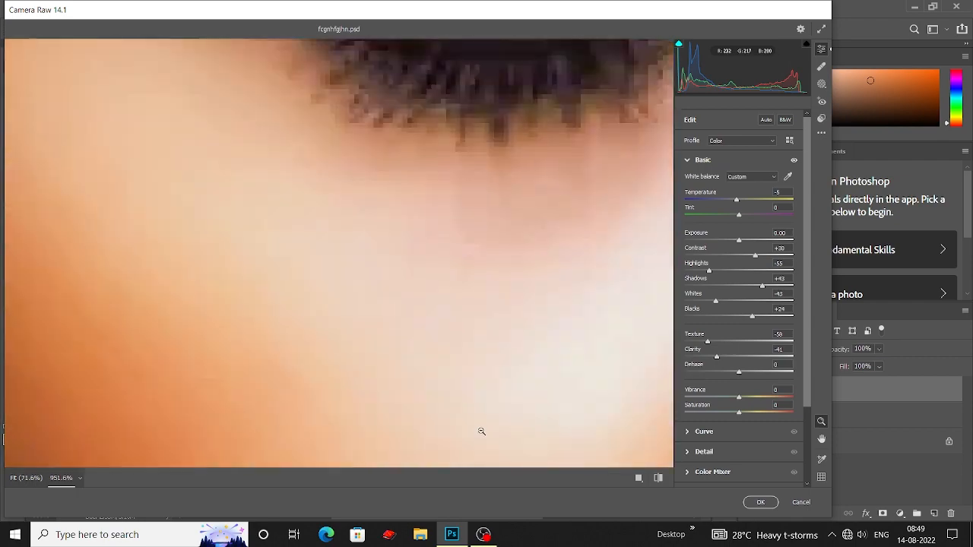
{"action": "scroll", "coordinate": [423, 364], "scroll_direction": "down", "scroll_amount": 6}
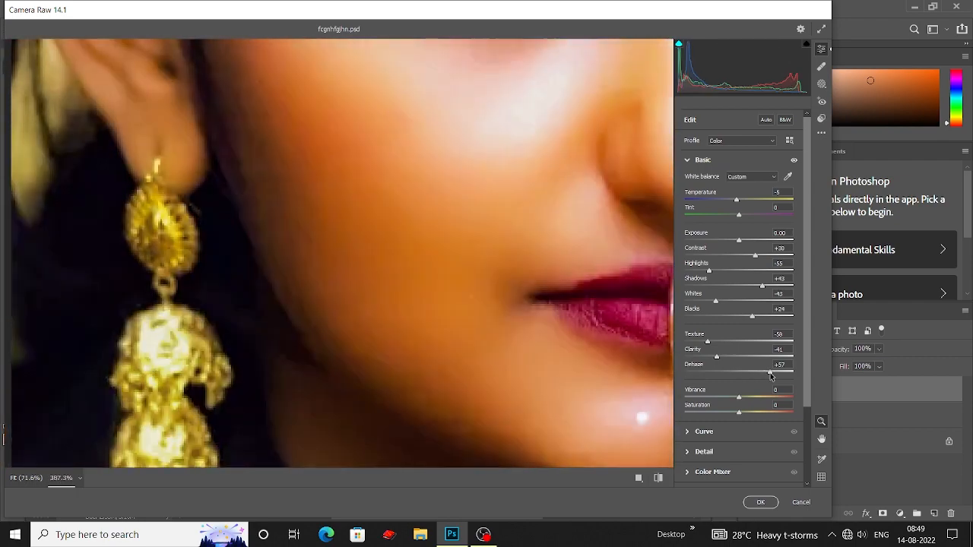
{"action": "left_click_drag", "start_coordinate": [767, 375], "coordinate": [757, 374]}
{"action": "scroll", "coordinate": [495, 317], "scroll_direction": "down", "scroll_amount": 2}
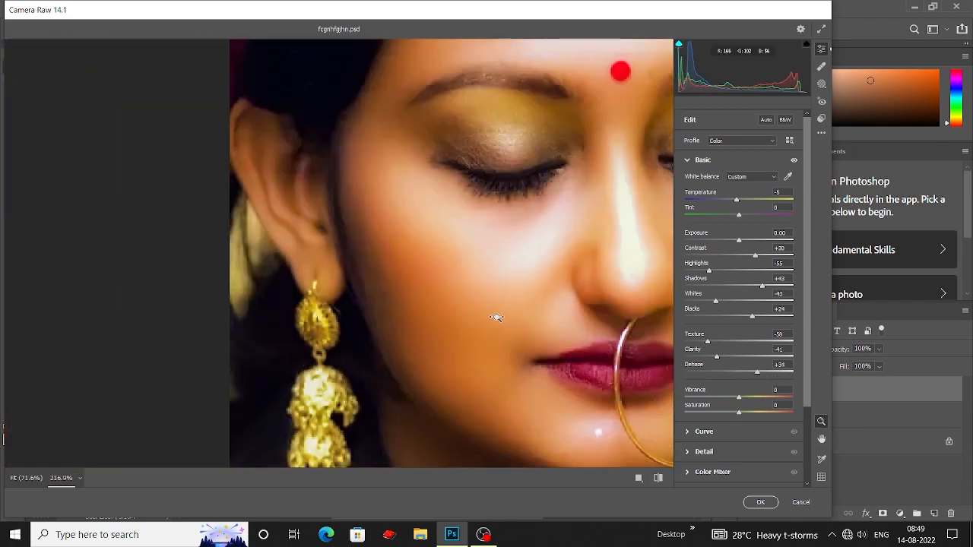
{"action": "scroll", "coordinate": [495, 318], "scroll_direction": "down", "scroll_amount": 4}
{"action": "scroll", "coordinate": [471, 304], "scroll_direction": "up", "scroll_amount": 5}
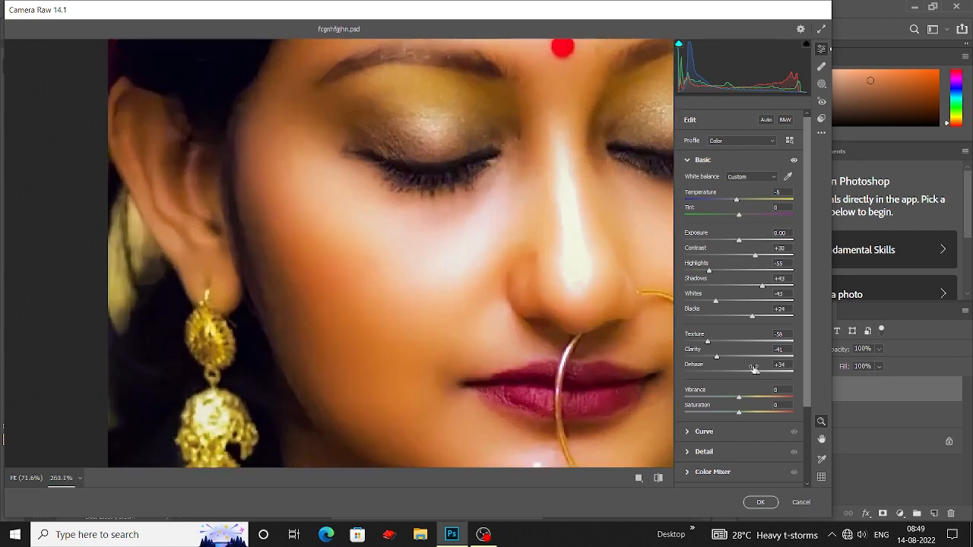
{"action": "left_click_drag", "start_coordinate": [754, 369], "coordinate": [737, 372]}
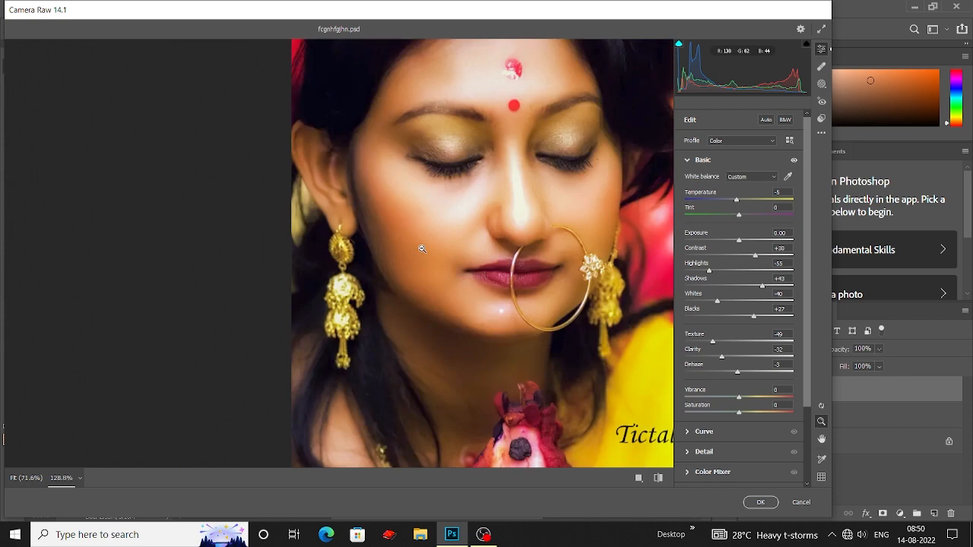
Compare the adjusted portrait with its default settings, examining the facial skin up close.
{"action": "left_click", "coordinate": [657, 481]}
{"action": "left_click", "coordinate": [657, 480]}
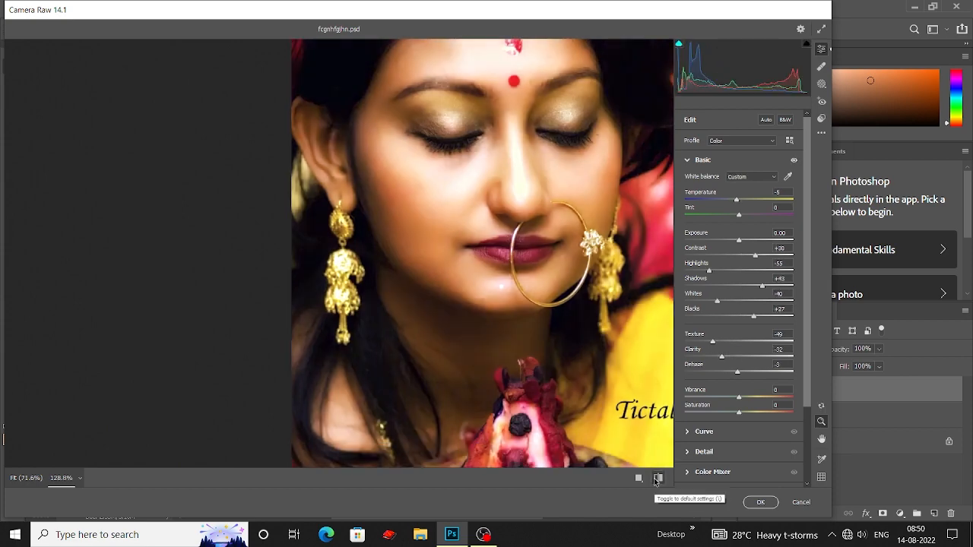
{"action": "left_click", "coordinate": [657, 480]}
{"action": "left_click", "coordinate": [657, 480]}
{"action": "scroll", "coordinate": [502, 327], "scroll_direction": "up", "scroll_amount": 4}
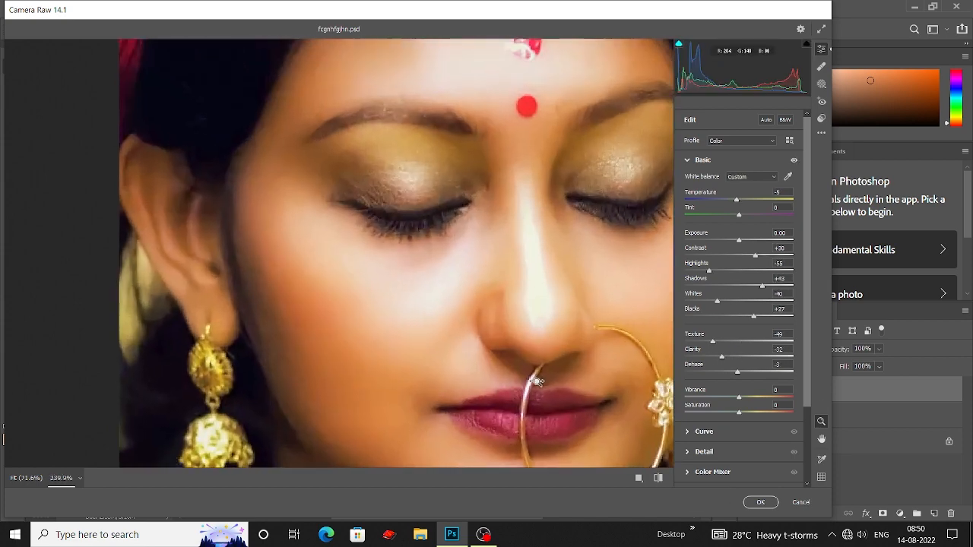
{"action": "scroll", "coordinate": [540, 287], "scroll_direction": "down", "scroll_amount": 3}
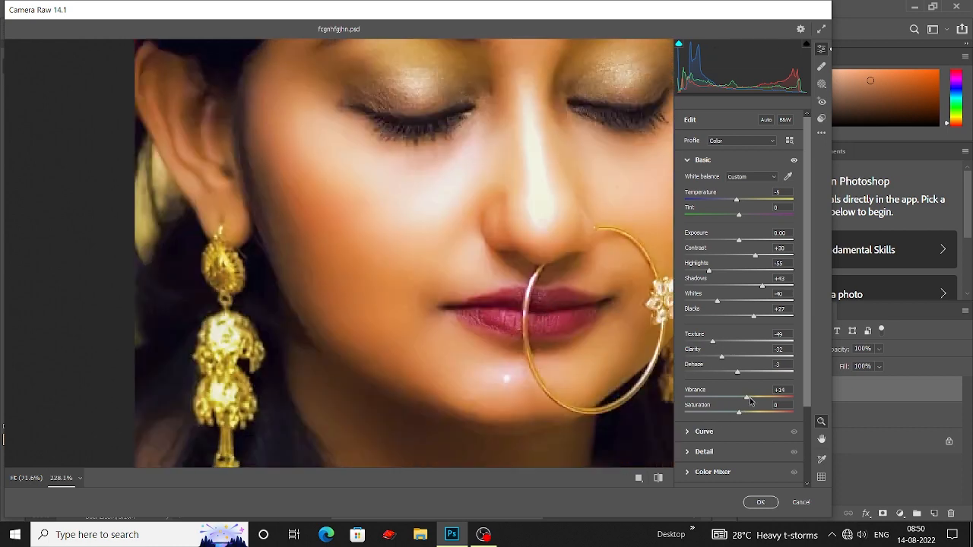
Mute the portrait's colours by setting Vibrance to -11 and Saturation to -2.
{"action": "mouse_move", "coordinate": [749, 400]}
{"action": "left_mouse_down"}
{"action": "mouse_move", "coordinate": [731, 398]}
{"action": "mouse_move", "coordinate": [738, 414]}
{"action": "left_mouse_up"}
{"action": "scroll", "coordinate": [601, 382], "scroll_direction": "down", "scroll_amount": 2}
{"action": "scroll", "coordinate": [601, 382], "scroll_direction": "up", "scroll_amount": 2}
{"action": "scroll", "coordinate": [589, 306], "scroll_direction": "down", "scroll_amount": 2}
{"action": "scroll", "coordinate": [513, 330], "scroll_direction": "down", "scroll_amount": 2}
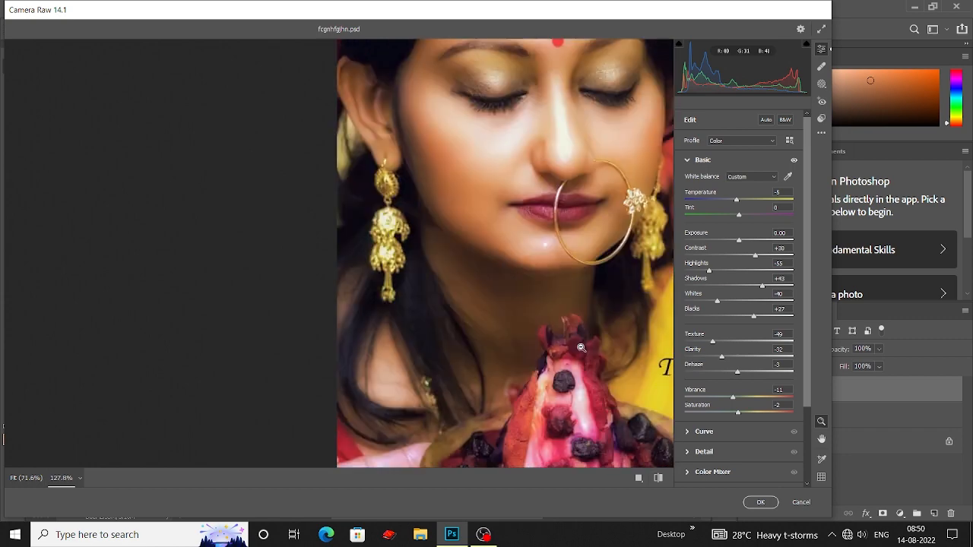
{"action": "scroll", "coordinate": [513, 330], "scroll_direction": "up", "scroll_amount": 4}
{"action": "scroll", "coordinate": [513, 330], "scroll_direction": "down", "scroll_amount": 2}
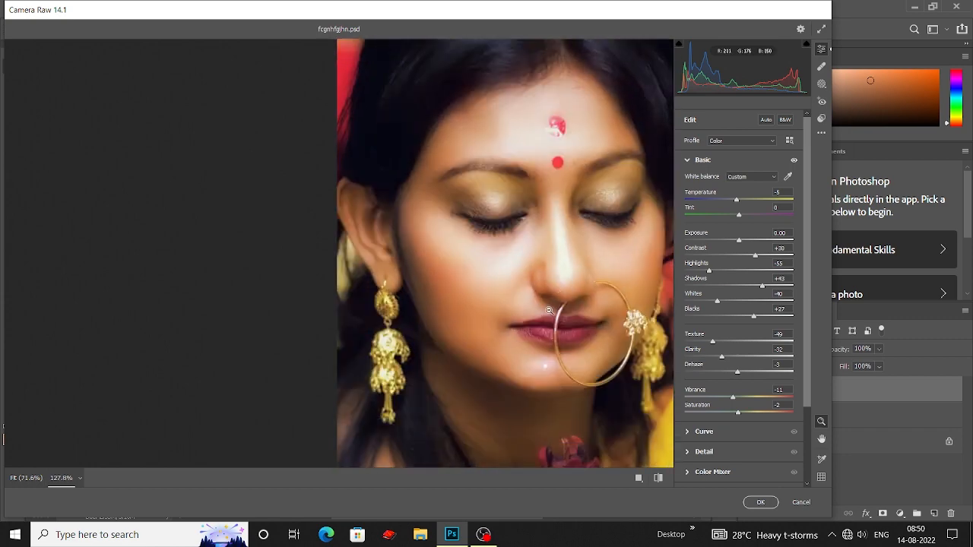
Set Noise Reduction to 41 and Color Noise Reduction to 19 in the Detail adjustments.
{"action": "left_click", "coordinate": [688, 454]}
{"action": "scroll", "coordinate": [563, 374], "scroll_direction": "up", "scroll_amount": 2}
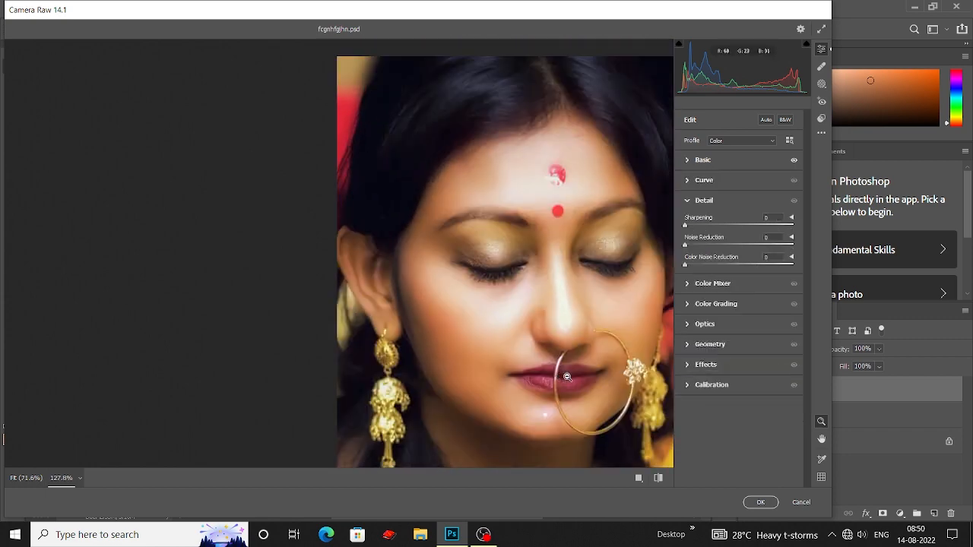
{"action": "scroll", "coordinate": [553, 313], "scroll_direction": "up", "scroll_amount": 2}
{"action": "left_click_drag", "start_coordinate": [693, 248], "coordinate": [706, 270]}
{"action": "scroll", "coordinate": [563, 228], "scroll_direction": "down", "scroll_amount": 2}
{"action": "scroll", "coordinate": [564, 228], "scroll_direction": "up", "scroll_amount": 1}
{"action": "scroll", "coordinate": [454, 303], "scroll_direction": "down", "scroll_amount": 3}
{"action": "scroll", "coordinate": [471, 296], "scroll_direction": "down", "scroll_amount": 4}
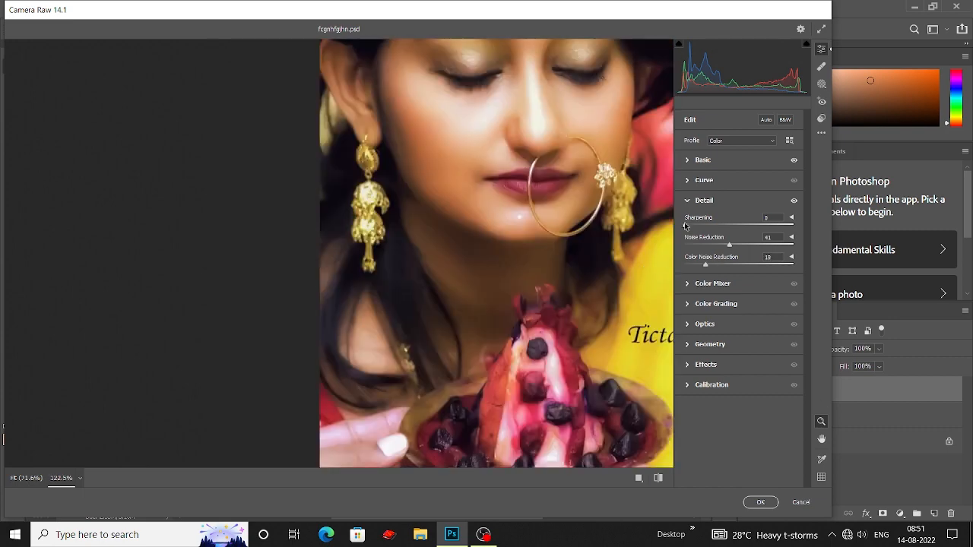
Set Sharpening to 19 in the Detail adjustments.
{"action": "left_click_drag", "start_coordinate": [698, 226], "coordinate": [685, 227]}
{"action": "scroll", "coordinate": [487, 330], "scroll_direction": "down", "scroll_amount": 3}
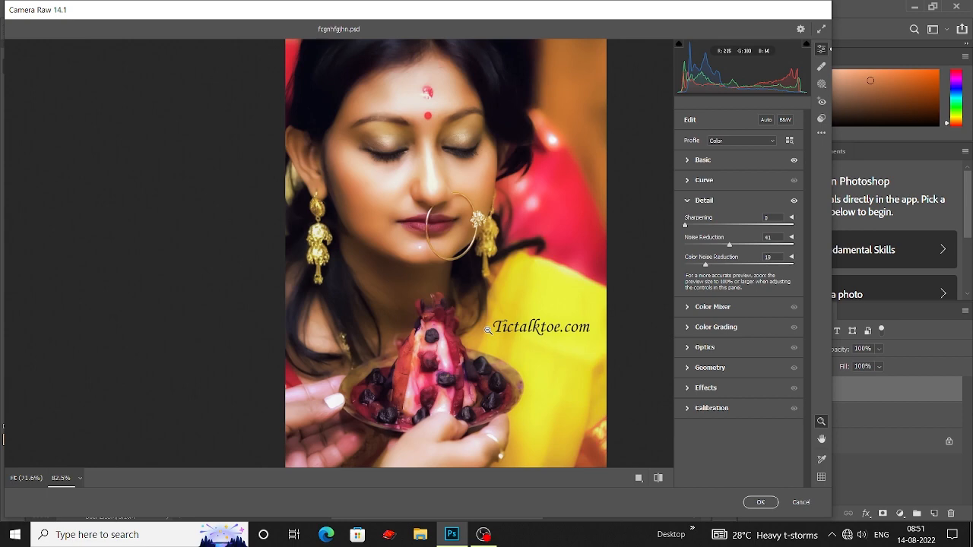
{"action": "scroll", "coordinate": [487, 330], "scroll_direction": "up", "scroll_amount": 4}
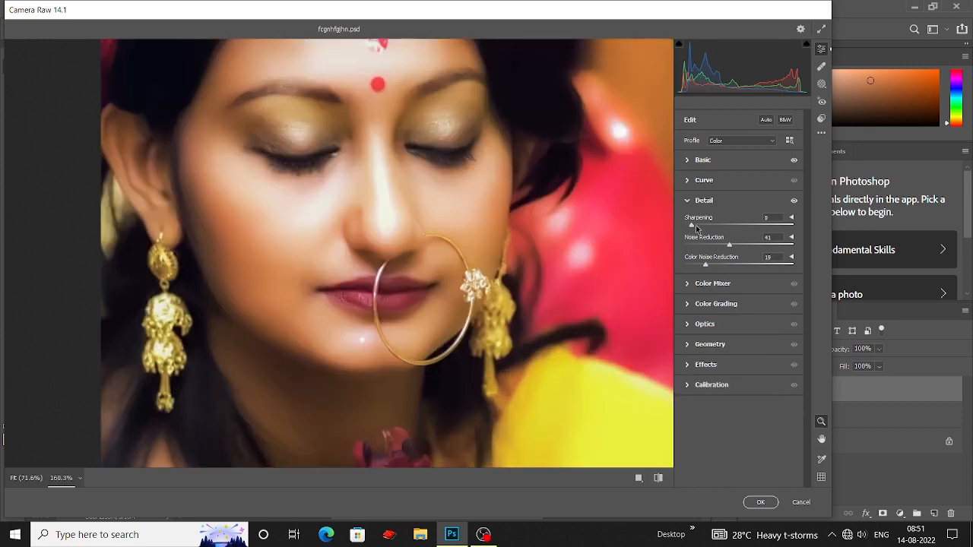
{"action": "left_click_drag", "start_coordinate": [696, 228], "coordinate": [700, 227]}
{"action": "scroll", "coordinate": [466, 304], "scroll_direction": "down", "scroll_amount": 4}
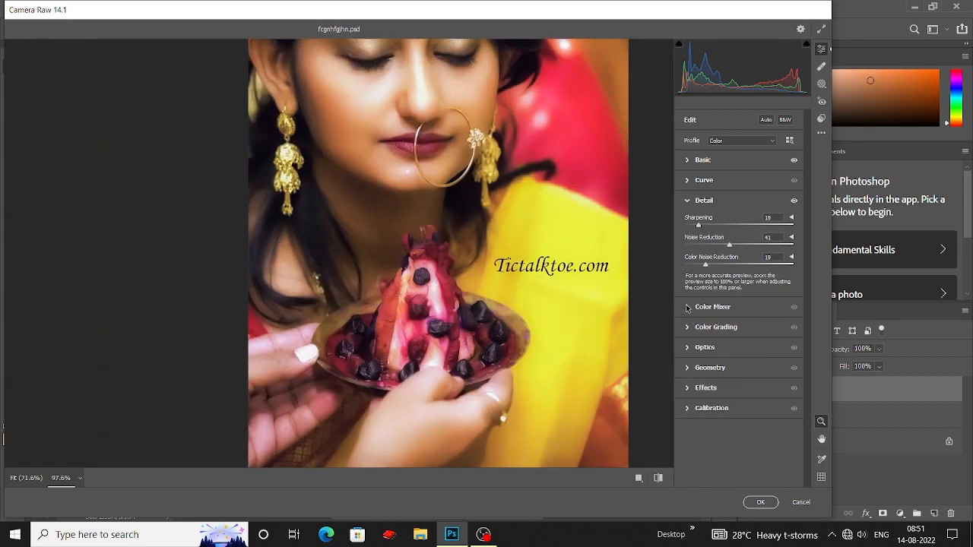
Set the Yellows saturation to +25 in the Color Mixer.
{"action": "left_click", "coordinate": [686, 307]}
{"action": "scroll", "coordinate": [580, 288], "scroll_direction": "up", "scroll_amount": 3}
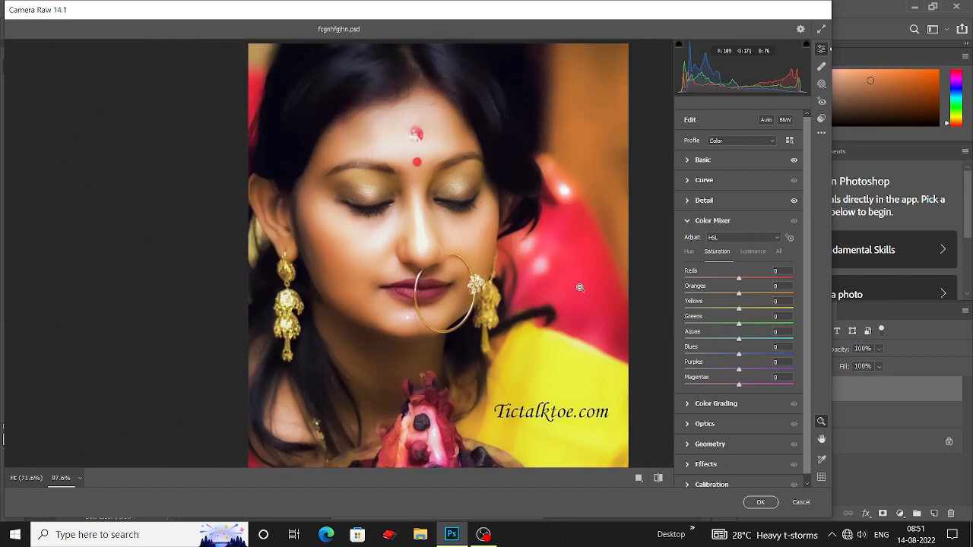
{"action": "scroll", "coordinate": [563, 308], "scroll_direction": "down", "scroll_amount": 2}
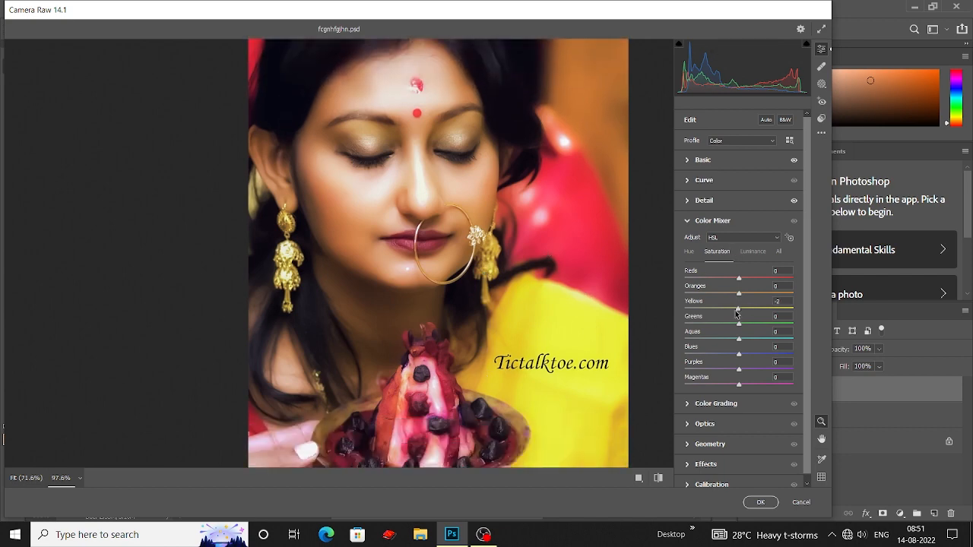
{"action": "mouse_move", "coordinate": [736, 312]}
{"action": "left_mouse_down"}
{"action": "mouse_move", "coordinate": [759, 315]}
{"action": "mouse_move", "coordinate": [752, 309]}
{"action": "left_mouse_up"}
{"action": "scroll", "coordinate": [549, 336], "scroll_direction": "down", "scroll_amount": 2}
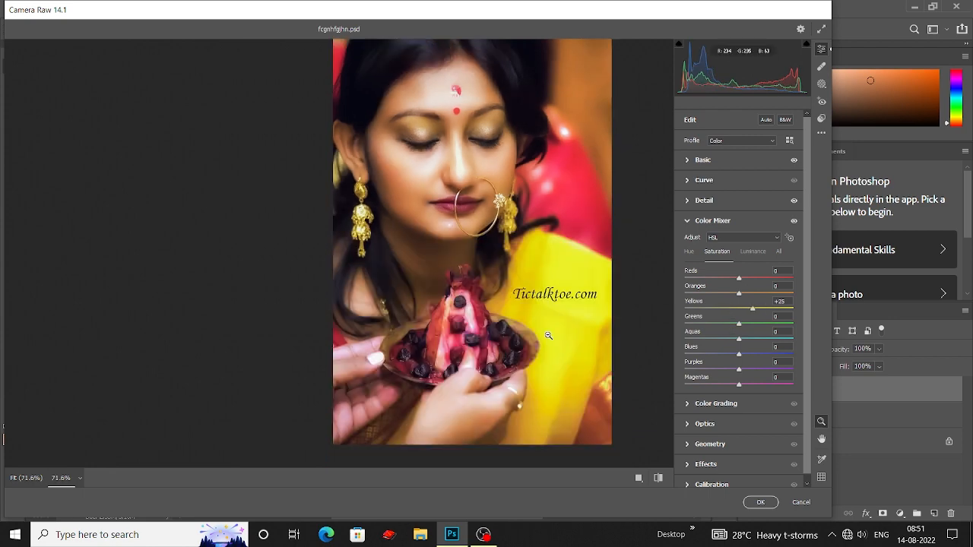
{"action": "scroll", "coordinate": [501, 345], "scroll_direction": "up", "scroll_amount": 5}
{"action": "scroll", "coordinate": [494, 350], "scroll_direction": "down", "scroll_amount": 5}
Set the Oranges saturation to -32 and the Reds saturation to +28 in the Color Mixer.
{"action": "scroll", "coordinate": [494, 351], "scroll_direction": "up", "scroll_amount": 5}
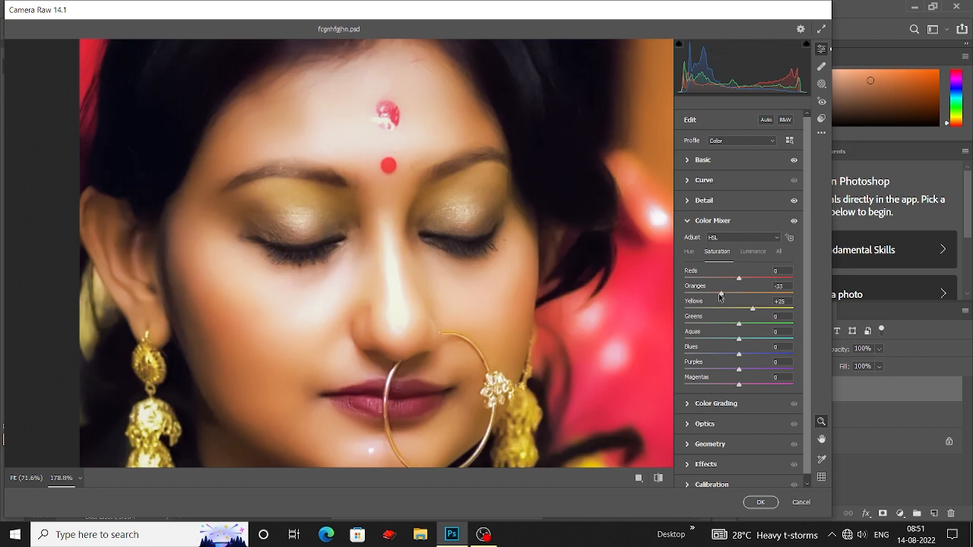
{"action": "left_click_drag", "start_coordinate": [721, 294], "coordinate": [709, 294]}
{"action": "scroll", "coordinate": [534, 304], "scroll_direction": "down", "scroll_amount": 3}
{"action": "scroll", "coordinate": [534, 304], "scroll_direction": "up", "scroll_amount": 3}
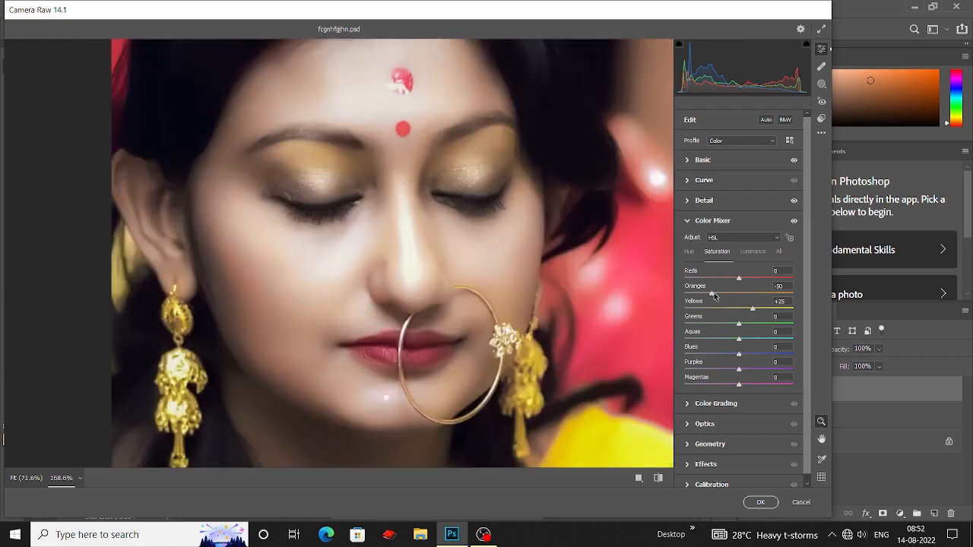
{"action": "left_click_drag", "start_coordinate": [714, 295], "coordinate": [734, 285]}
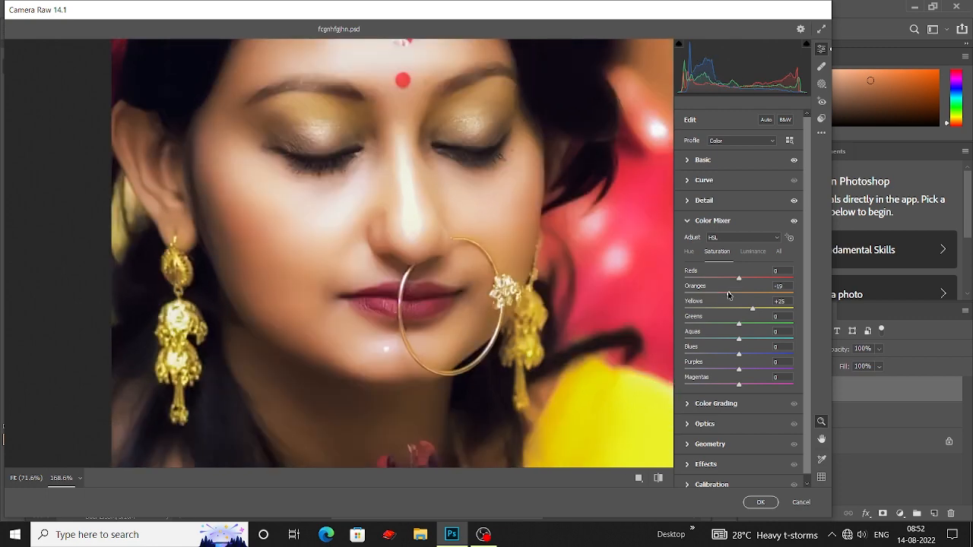
{"action": "scroll", "coordinate": [532, 220], "scroll_direction": "down", "scroll_amount": 2}
{"action": "left_click_drag", "start_coordinate": [728, 294], "coordinate": [757, 281]}
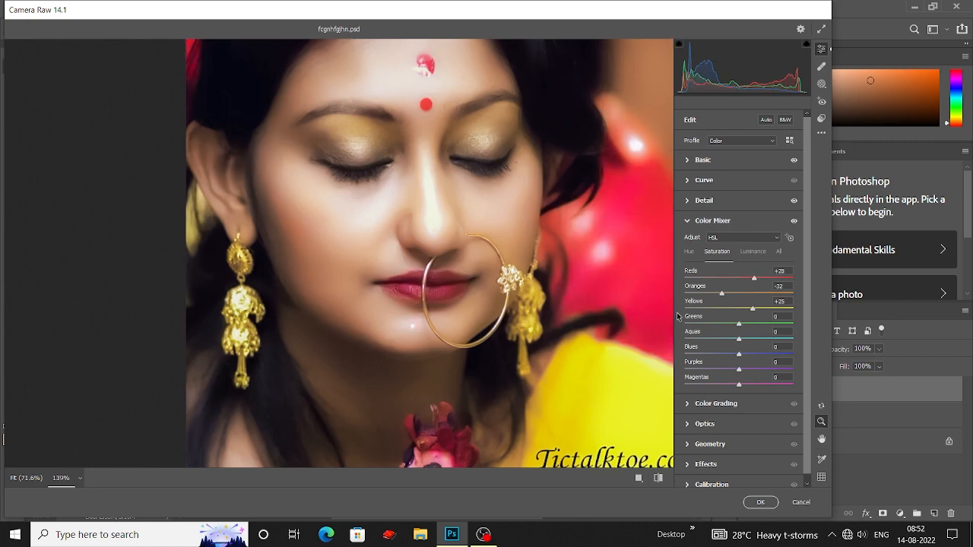
Set the Magentas saturation to +21 in the Color Mixer and check the whole portrait.
{"action": "scroll", "coordinate": [460, 286], "scroll_direction": "down", "scroll_amount": 5}
{"action": "scroll", "coordinate": [446, 226], "scroll_direction": "up", "scroll_amount": 3}
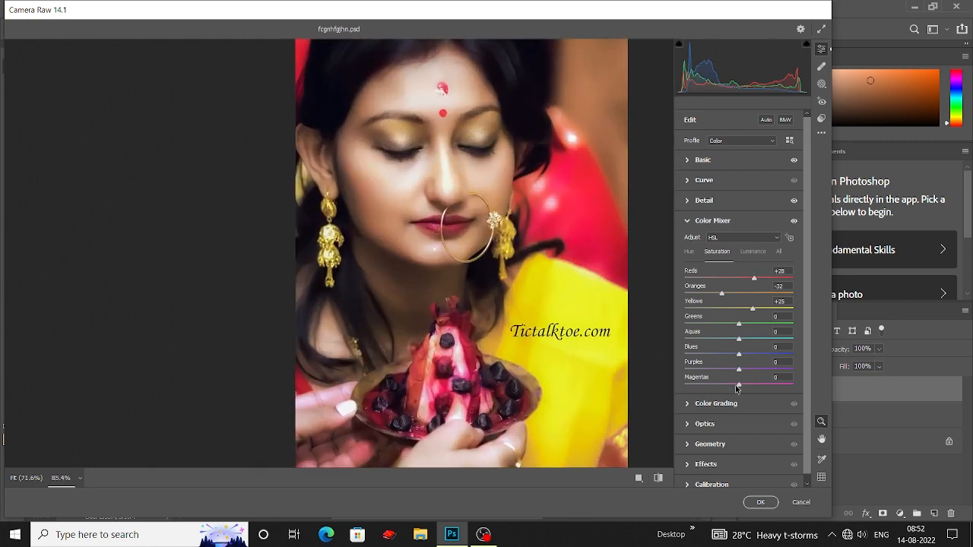
{"action": "mouse_move", "coordinate": [736, 385]}
{"action": "left_mouse_down"}
{"action": "mouse_move", "coordinate": [836, 389]}
{"action": "mouse_move", "coordinate": [637, 379]}
{"action": "mouse_move", "coordinate": [751, 383]}
{"action": "left_mouse_up"}
{"action": "scroll", "coordinate": [475, 364], "scroll_direction": "up", "scroll_amount": 1}
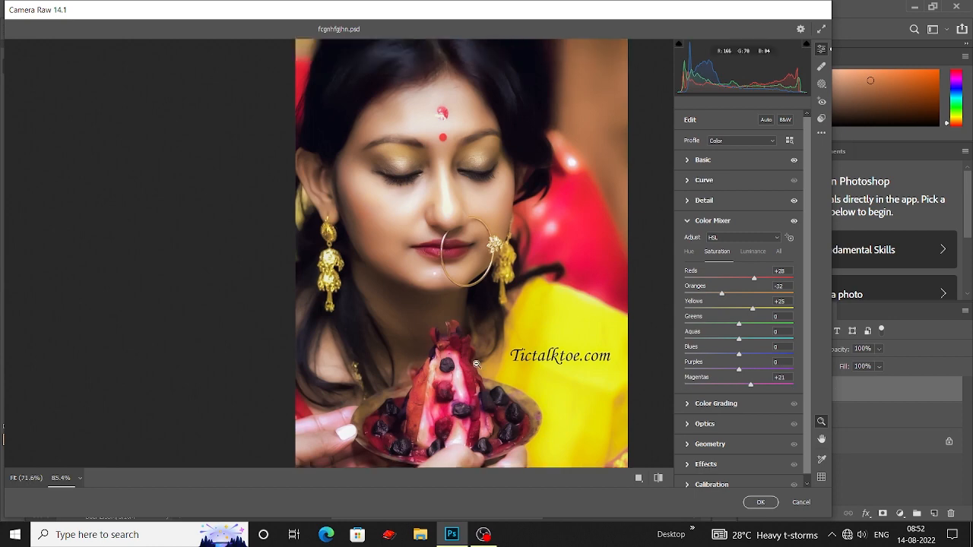
{"action": "scroll", "coordinate": [476, 364], "scroll_direction": "up", "scroll_amount": 4}
{"action": "scroll", "coordinate": [477, 364], "scroll_direction": "down", "scroll_amount": 6}
{"action": "scroll", "coordinate": [552, 361], "scroll_direction": "up", "scroll_amount": 4}
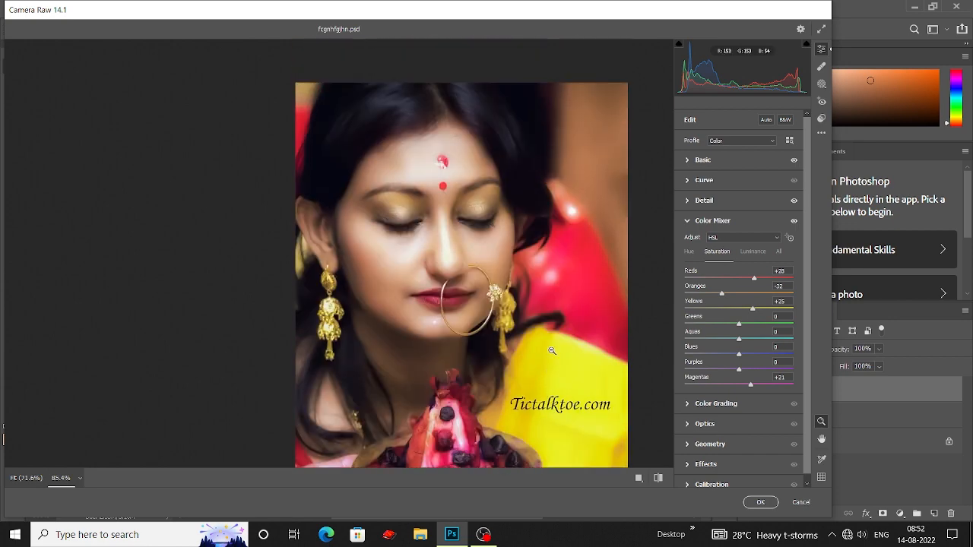
{"action": "scroll", "coordinate": [554, 353], "scroll_direction": "up", "scroll_amount": 1}
Try shifting the Oranges and Magentas hues in the Color Mixer.
{"action": "left_click", "coordinate": [688, 252]}
{"action": "scroll", "coordinate": [558, 306], "scroll_direction": "down", "scroll_amount": 2}
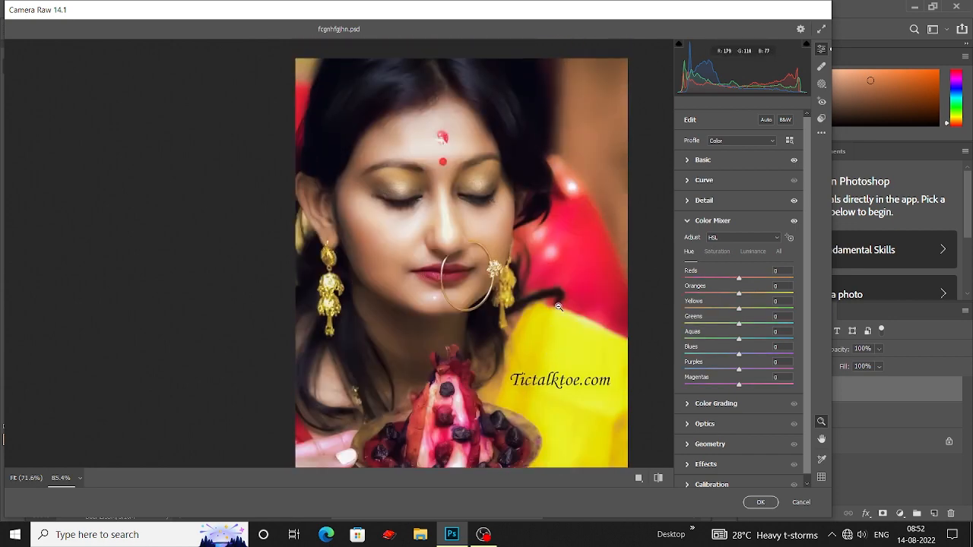
{"action": "scroll", "coordinate": [559, 306], "scroll_direction": "down", "scroll_amount": 3}
{"action": "mouse_move", "coordinate": [739, 292]}
{"action": "left_mouse_down"}
{"action": "mouse_move", "coordinate": [749, 294]}
{"action": "mouse_move", "coordinate": [737, 292]}
{"action": "left_mouse_up"}
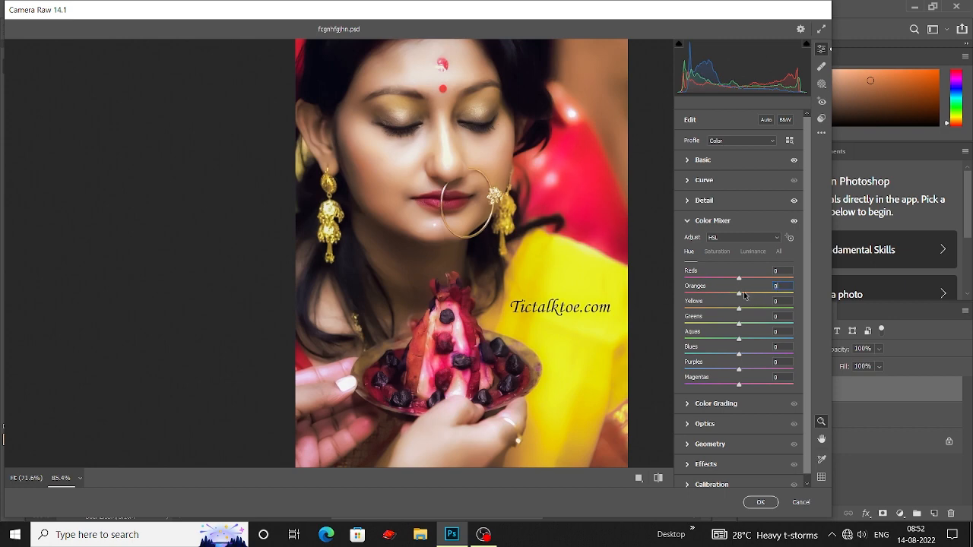
{"action": "left_click_drag", "start_coordinate": [739, 386], "coordinate": [756, 388]}
Check the Color Mixer's luminance settings and apply the Camera Raw adjustments to Layer 2.
{"action": "left_click", "coordinate": [752, 251]}
{"action": "scroll", "coordinate": [565, 297], "scroll_direction": "down", "scroll_amount": 3}
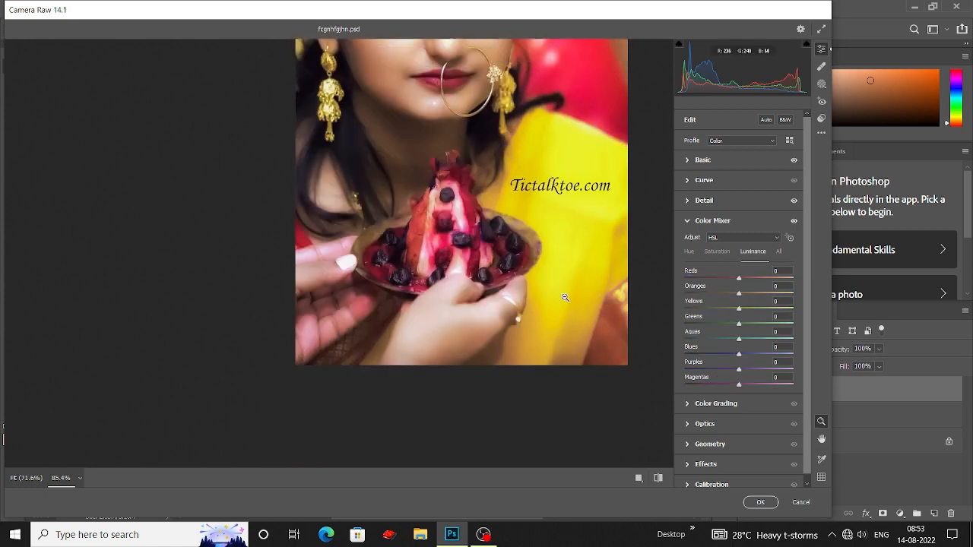
{"action": "scroll", "coordinate": [565, 297], "scroll_direction": "up", "scroll_amount": 2}
{"action": "scroll", "coordinate": [646, 427], "scroll_direction": "down", "scroll_amount": 3}
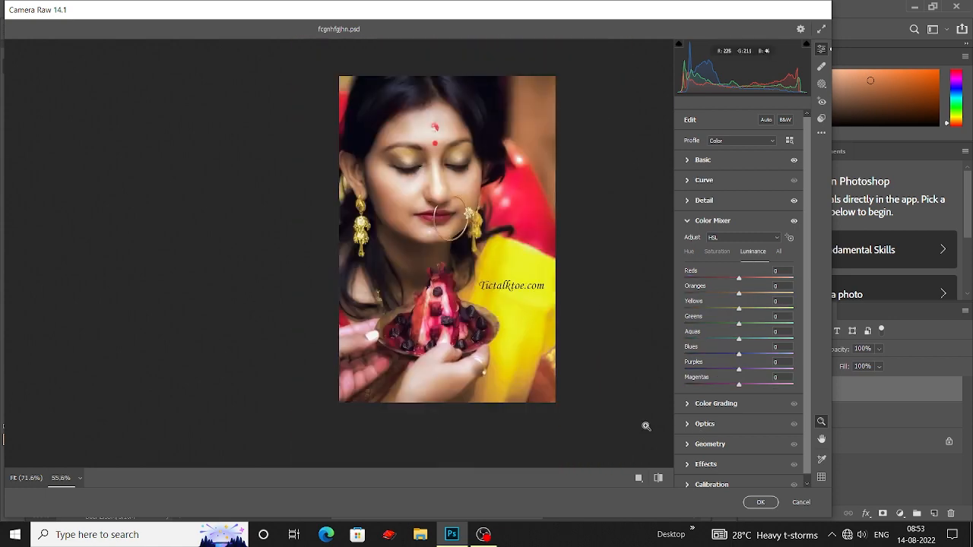
{"action": "left_click", "coordinate": [760, 502]}
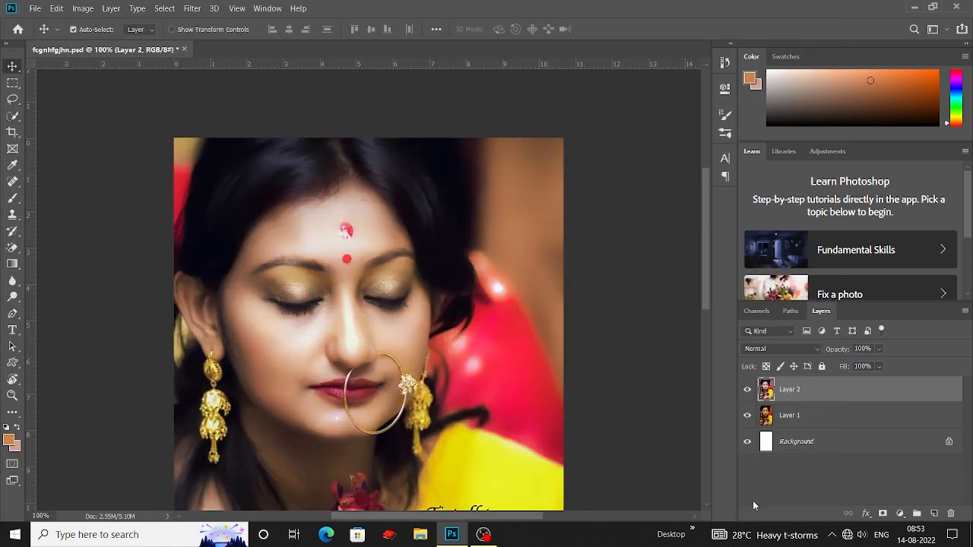
Compare the portrait before and after the filter by toggling the visibility of Layer 2.
{"action": "scroll", "coordinate": [530, 484], "scroll_direction": "down", "scroll_amount": 5}
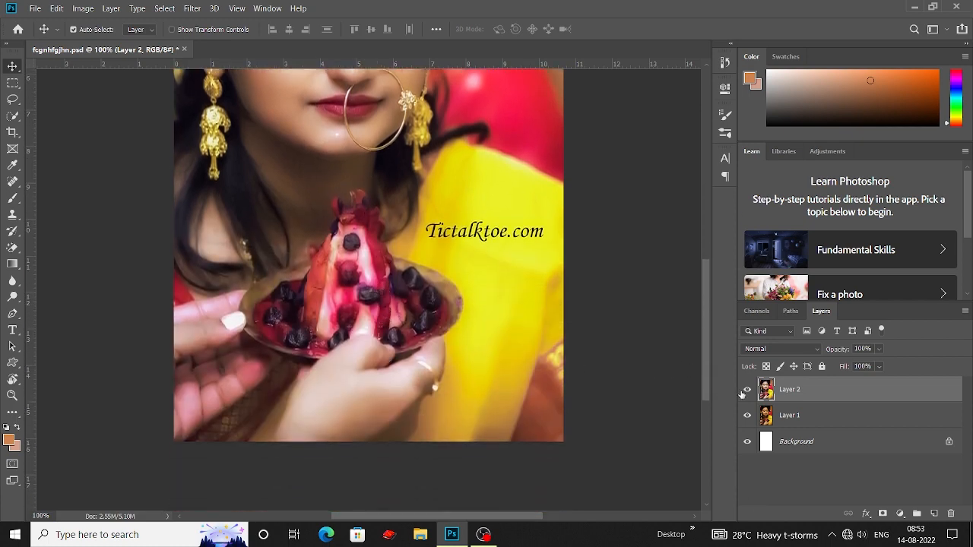
{"action": "scroll", "coordinate": [669, 403], "scroll_direction": "up", "scroll_amount": 3}
{"action": "left_click", "coordinate": [748, 389]}
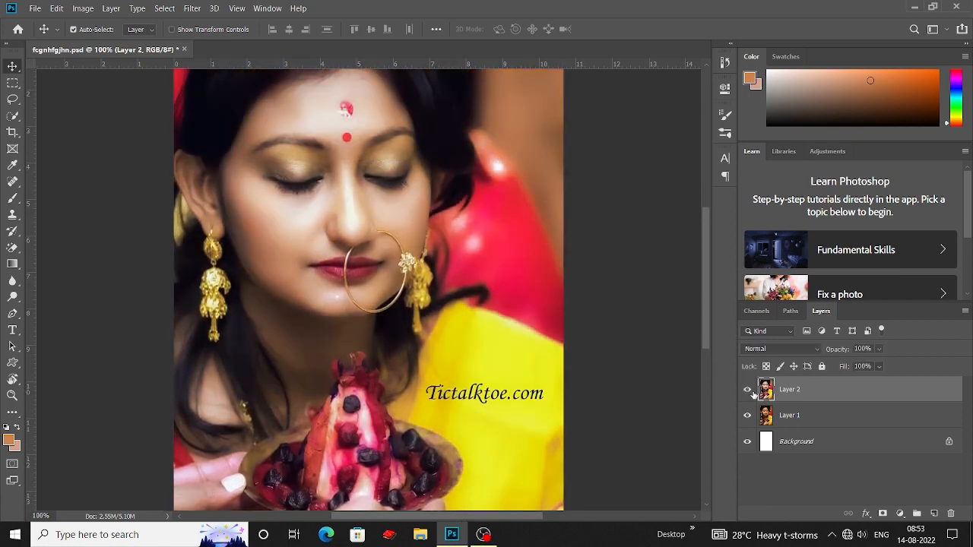
{"action": "double_click", "coordinate": [747, 389]}
{"action": "left_click", "coordinate": [748, 389]}
{"action": "left_click", "coordinate": [747, 390]}
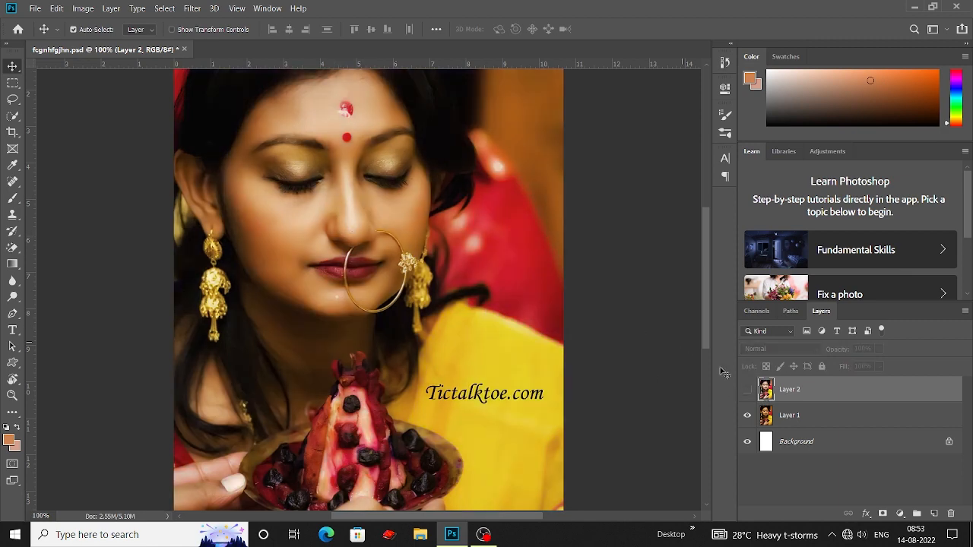
{"action": "left_click", "coordinate": [747, 389]}
Duplicate Layer 2 and frame the face at 200% zoom.
{"action": "key", "text": "ctrl+plus"}
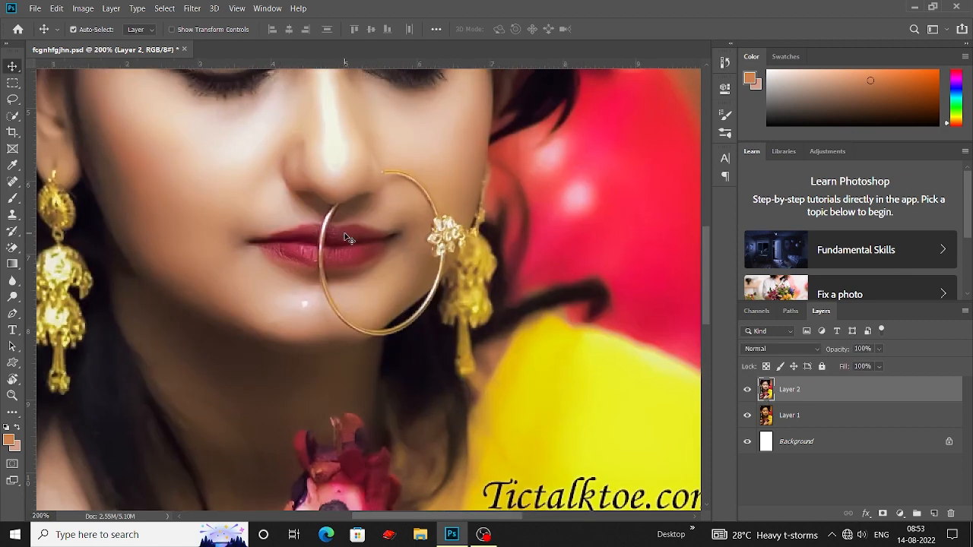
{"action": "scroll", "coordinate": [346, 235], "scroll_direction": "up", "scroll_amount": 3}
{"action": "left_click_drag", "start_coordinate": [907, 397], "coordinate": [934, 515]}
{"action": "scroll", "coordinate": [599, 390], "scroll_direction": "up", "scroll_amount": 1}
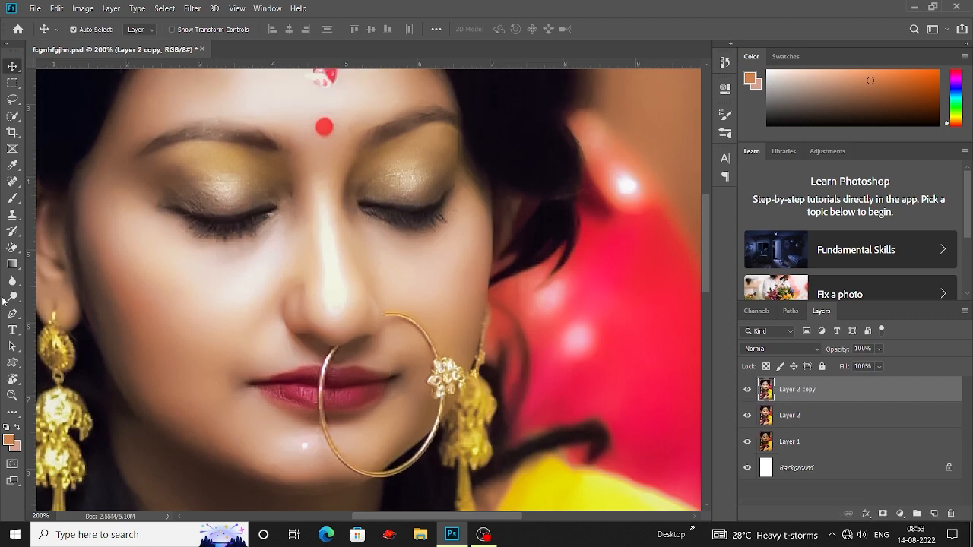
Soften the highlight along the nose on Layer 2 copy with the Blur tool at 50% strength and brush size 45.
{"action": "right_click", "coordinate": [12, 282]}
{"action": "left_click", "coordinate": [80, 287]}
{"action": "key", "text": "bracketleft"}
{"action": "key", "text": "bracketleft"}
{"action": "key", "text": "bracketleft"}
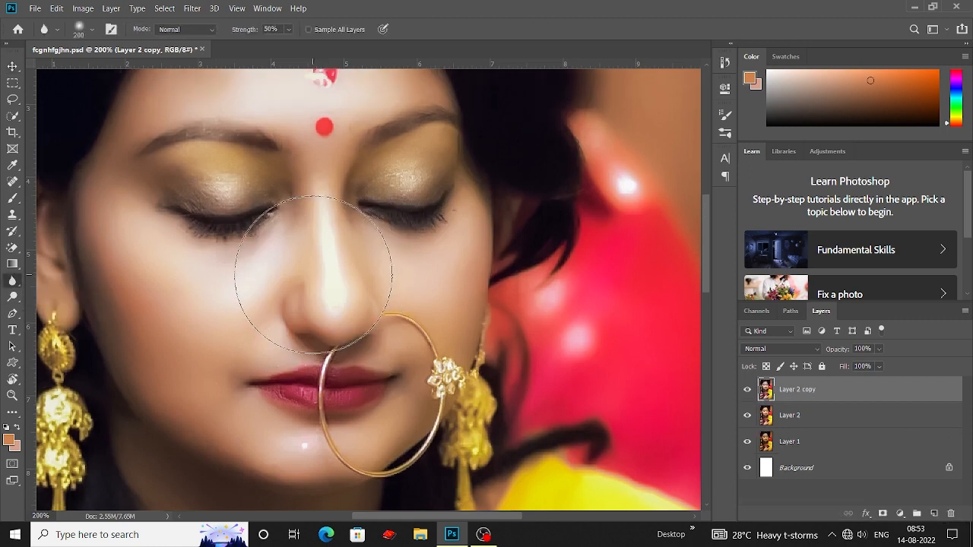
{"action": "key", "text": "bracketleft"}
{"action": "key", "text": "bracketleft"}
{"action": "key", "text": "bracketleft"}
{"action": "key", "text": "bracketleft"}
{"action": "key", "text": "bracketleft"}
{"action": "key", "text": "bracketleft"}
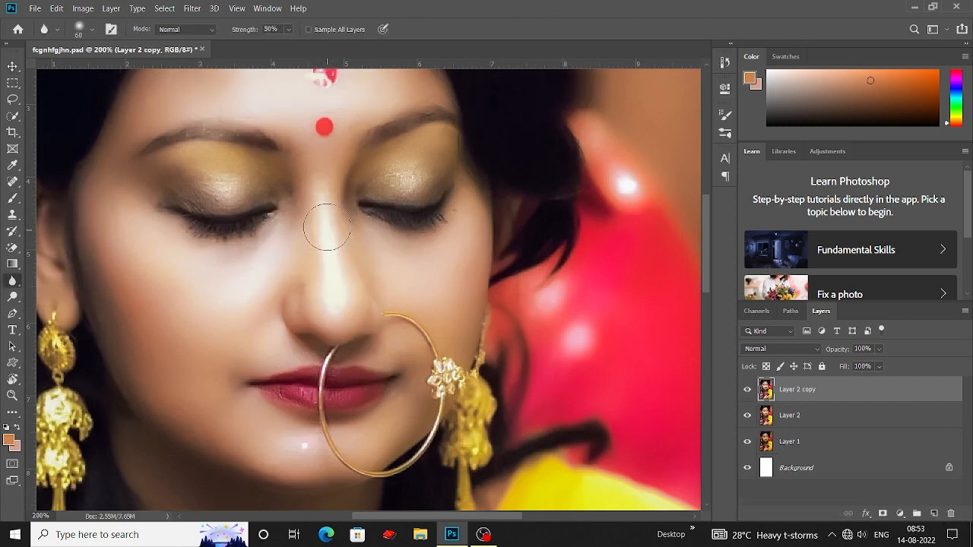
{"action": "scroll", "coordinate": [330, 292], "scroll_direction": "up", "scroll_amount": 1}
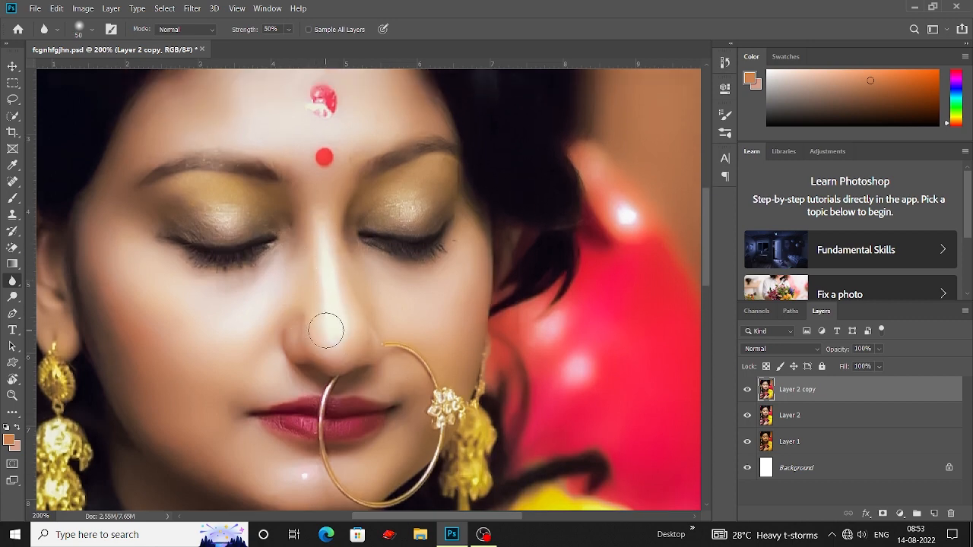
{"action": "key", "text": "bracketleft"}
{"action": "mouse_move", "coordinate": [329, 281]}
{"action": "left_mouse_down"}
{"action": "mouse_move", "coordinate": [337, 355]}
{"action": "mouse_move", "coordinate": [323, 216]}
{"action": "mouse_move", "coordinate": [331, 348]}
{"action": "left_mouse_up"}
{"action": "scroll", "coordinate": [363, 319], "scroll_direction": "down", "scroll_amount": 1}
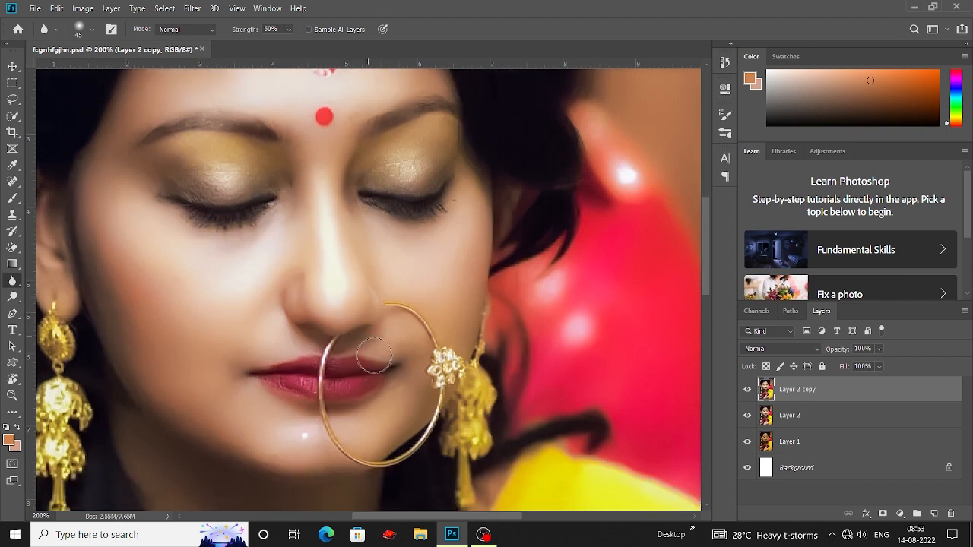
{"action": "scroll", "coordinate": [353, 376], "scroll_direction": "up", "scroll_amount": 2}
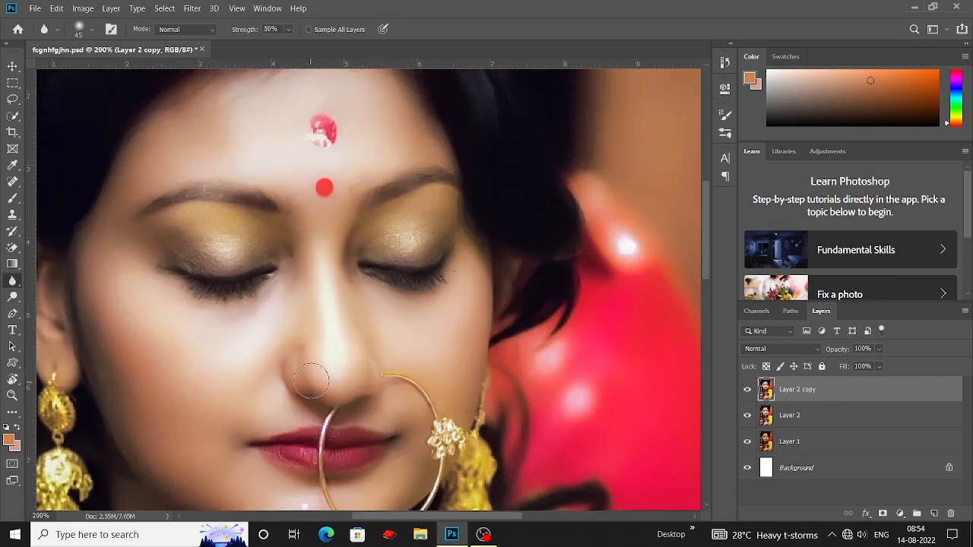
Tone down the bright nose highlight with the Burn tool on midtones at 10% exposure, reducing the brush size to 45.
{"action": "right_click", "coordinate": [12, 281]}
{"action": "left_click", "coordinate": [12, 296]}
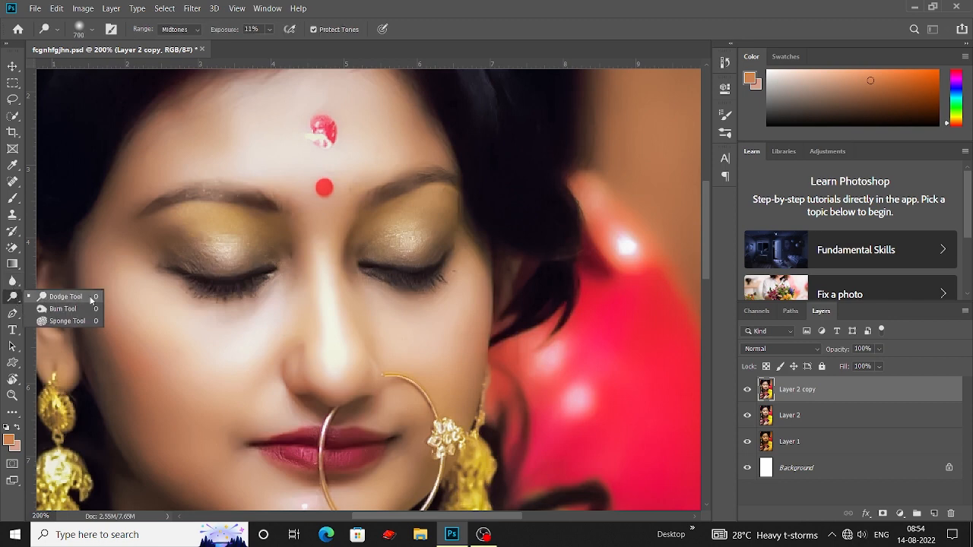
{"action": "left_click", "coordinate": [61, 296]}
{"action": "key", "text": "bracketleft"}
{"action": "key", "text": "bracketleft"}
{"action": "key", "text": "bracketleft"}
{"action": "key", "text": "bracketleft"}
{"action": "key", "text": "bracketleft"}
{"action": "key", "text": "bracketleft"}
{"action": "key", "text": "bracketleft"}
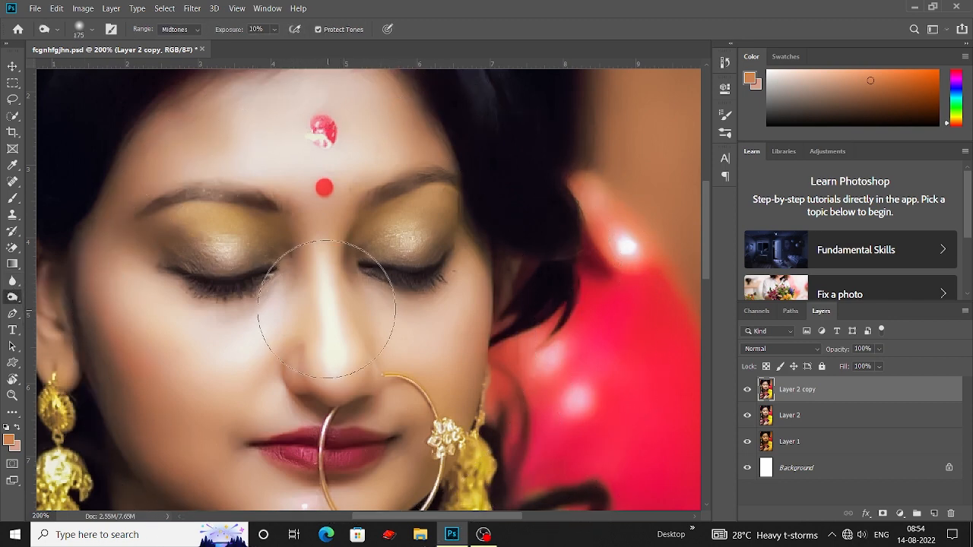
{"action": "mouse_move", "coordinate": [329, 313]}
{"action": "left_mouse_down"}
{"action": "mouse_move", "coordinate": [337, 350]}
{"action": "mouse_move", "coordinate": [327, 343]}
{"action": "mouse_move", "coordinate": [326, 251]}
{"action": "mouse_move", "coordinate": [328, 386]}
{"action": "mouse_move", "coordinate": [327, 292]}
{"action": "mouse_move", "coordinate": [335, 361]}
{"action": "mouse_move", "coordinate": [333, 337]}
{"action": "left_mouse_up"}
{"action": "key", "text": "bracketleft"}
{"action": "key", "text": "bracketleft"}
{"action": "key", "text": "bracketleft"}
{"action": "key", "text": "bracketleft"}
{"action": "key", "text": "bracketleft"}
{"action": "scroll", "coordinate": [310, 350], "scroll_direction": "down", "scroll_amount": 1}
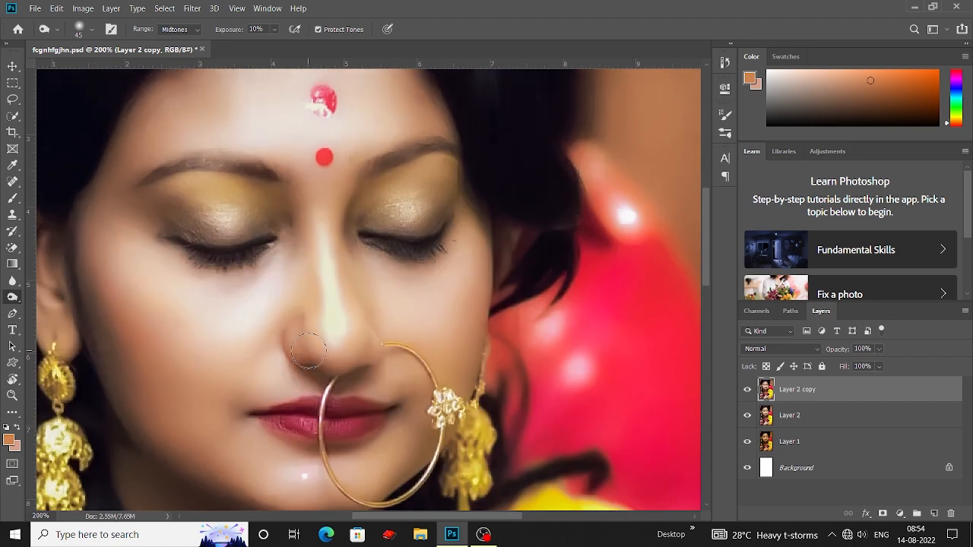
{"action": "scroll", "coordinate": [310, 367], "scroll_direction": "down", "scroll_amount": 1}
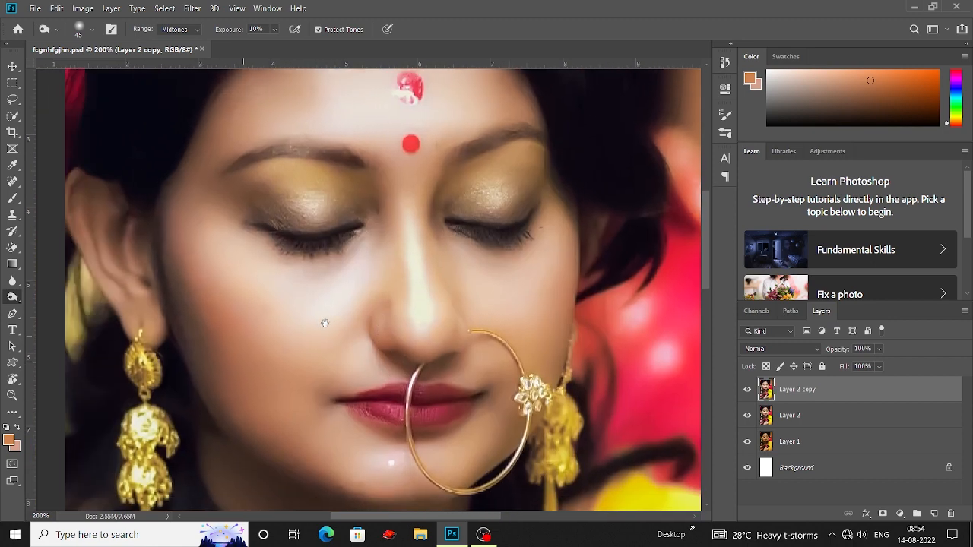
Merge Layer 2 and Layer 2 copy into a single layer.
{"action": "key", "text": "ctrl+minus"}
{"action": "scroll", "coordinate": [366, 371], "scroll_direction": "down", "scroll_amount": 1}
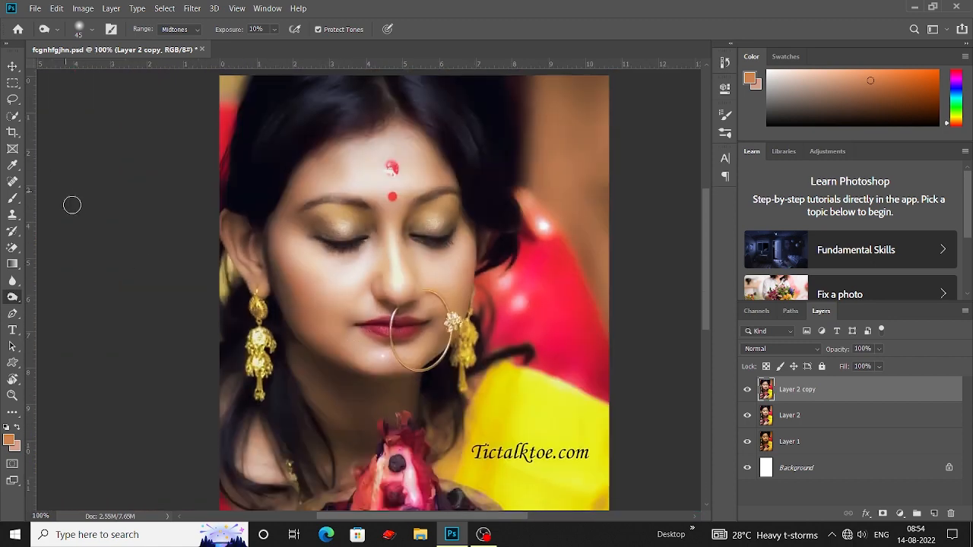
{"action": "left_click", "coordinate": [15, 68]}
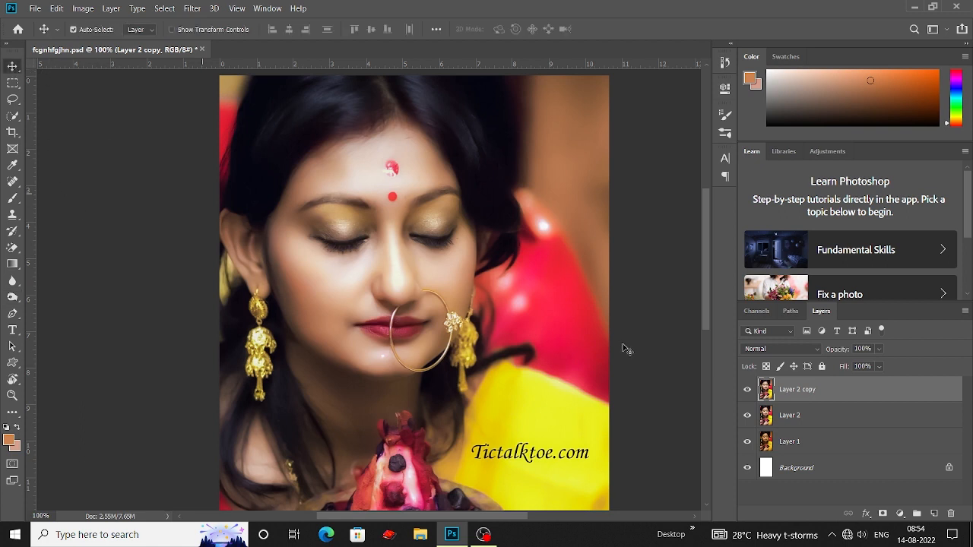
{"action": "left_click", "coordinate": [625, 347]}
{"action": "left_click", "coordinate": [785, 423]}
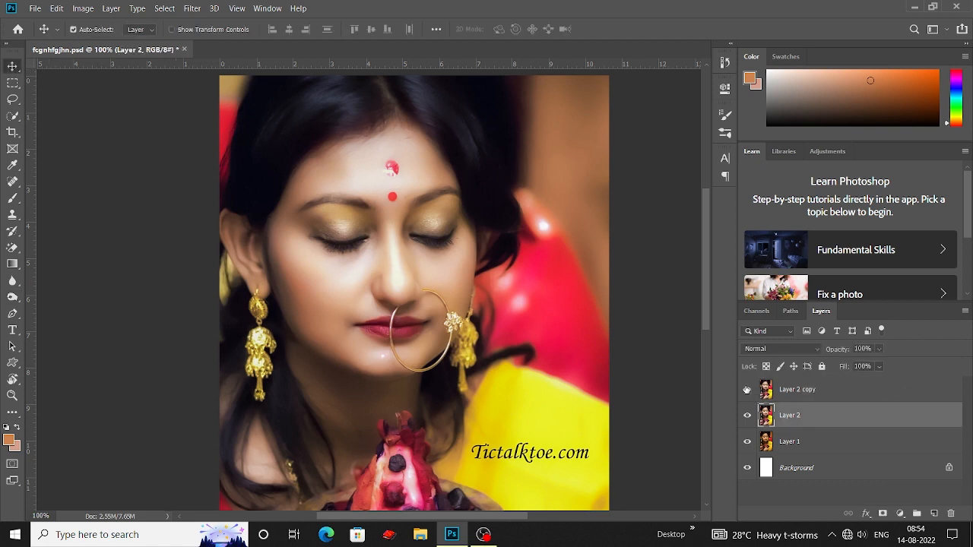
{"action": "left_click", "coordinate": [812, 389], "text": "ctrl"}
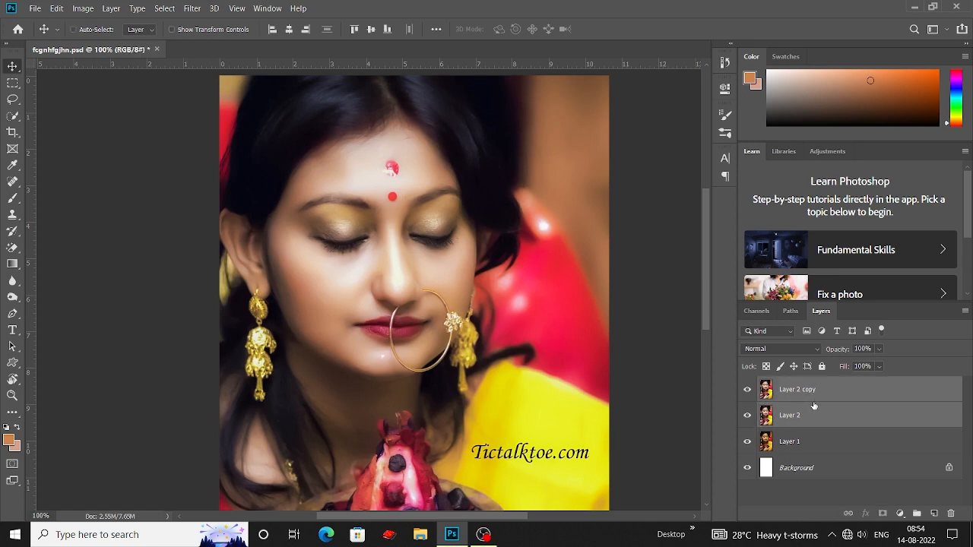
{"action": "key", "text": "ctrl+e"}
Compare the retouched portrait with Layer 1 by toggling the visibility of the merged layer.
{"action": "left_click", "coordinate": [747, 389]}
{"action": "left_click", "coordinate": [747, 390]}
{"action": "left_click", "coordinate": [747, 390]}
{"action": "left_click", "coordinate": [747, 389]}
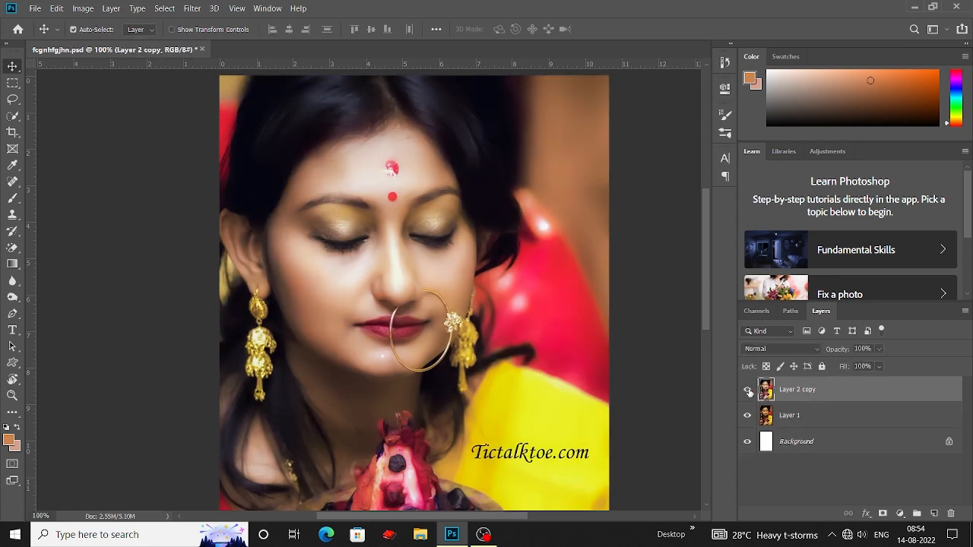
{"action": "left_click", "coordinate": [747, 389]}
Shift the midtone and highlight colour levels of Layer 2 copy with a Color Balance adjustment and apply it.
{"action": "left_click", "coordinate": [83, 8]}
{"action": "mouse_move", "coordinate": [148, 40]}
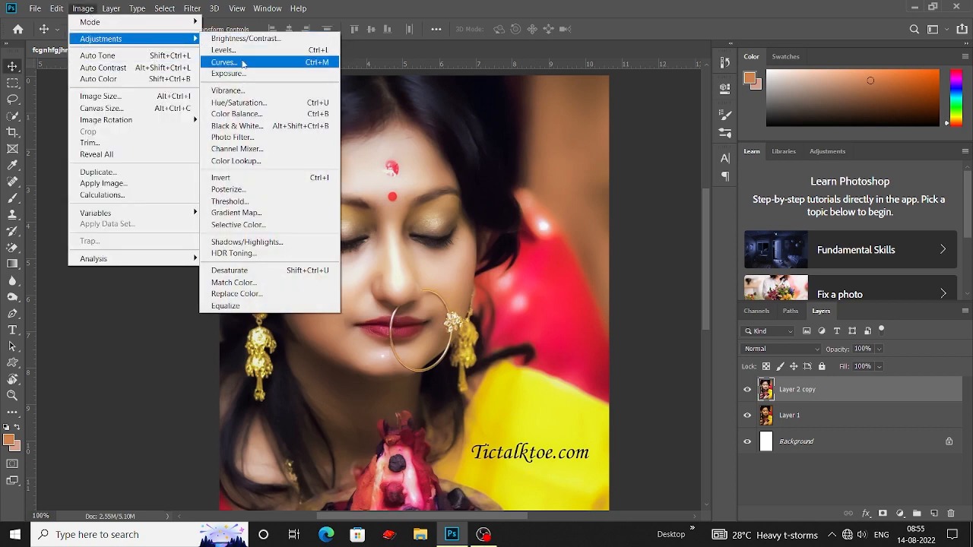
{"action": "left_click", "coordinate": [236, 114]}
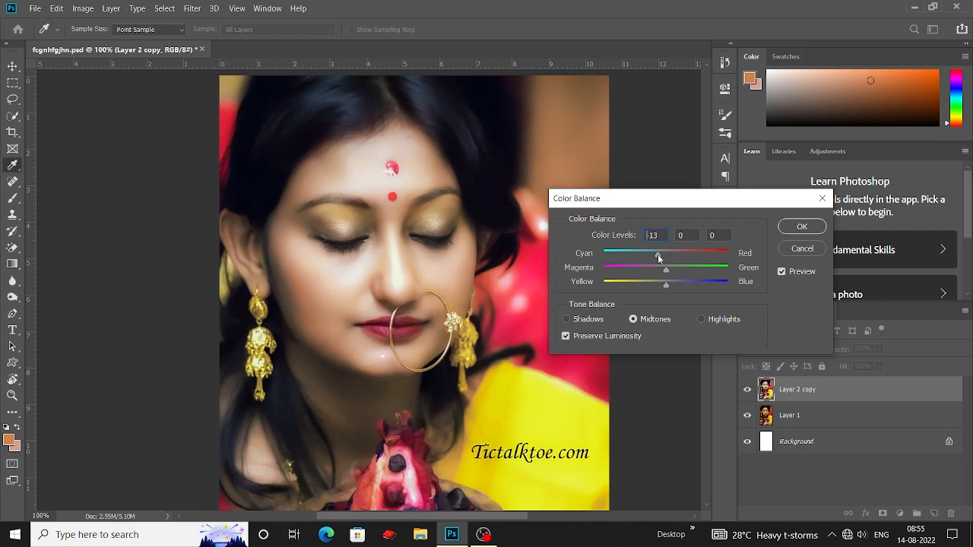
{"action": "left_click_drag", "start_coordinate": [657, 254], "coordinate": [676, 286]}
{"action": "left_click", "coordinate": [700, 318]}
{"action": "mouse_move", "coordinate": [665, 253]}
{"action": "left_mouse_down"}
{"action": "mouse_move", "coordinate": [654, 257]}
{"action": "mouse_move", "coordinate": [668, 258]}
{"action": "mouse_move", "coordinate": [663, 272]}
{"action": "left_mouse_up"}
{"action": "left_click_drag", "start_coordinate": [659, 199], "coordinate": [602, 189]}
{"action": "left_click", "coordinate": [723, 222]}
Check the colour-balanced portrait at 66.7% zoom by toggling the visibility of Layer 2 copy.
{"action": "scroll", "coordinate": [382, 287], "scroll_direction": "down", "scroll_amount": 1}
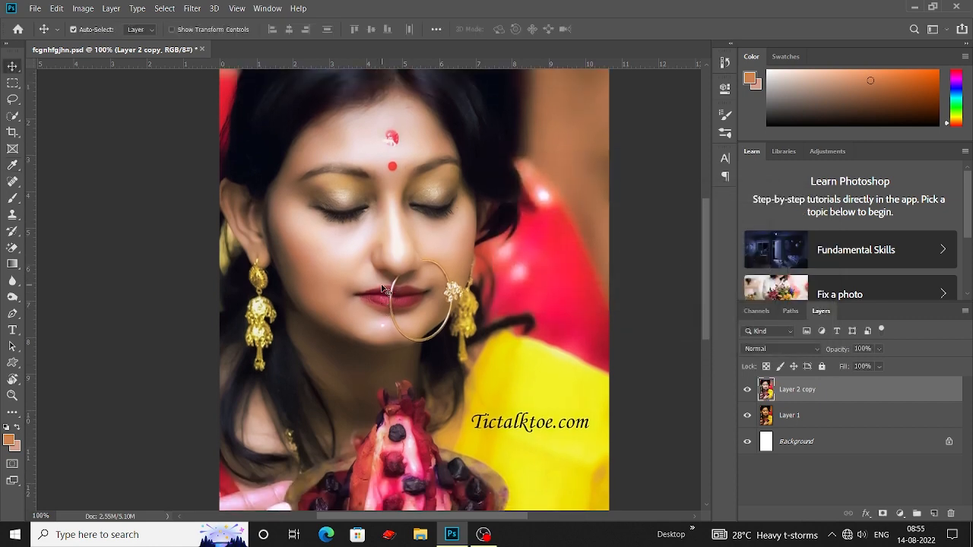
{"action": "left_click", "coordinate": [381, 287]}
{"action": "key", "text": "ctrl+minus"}
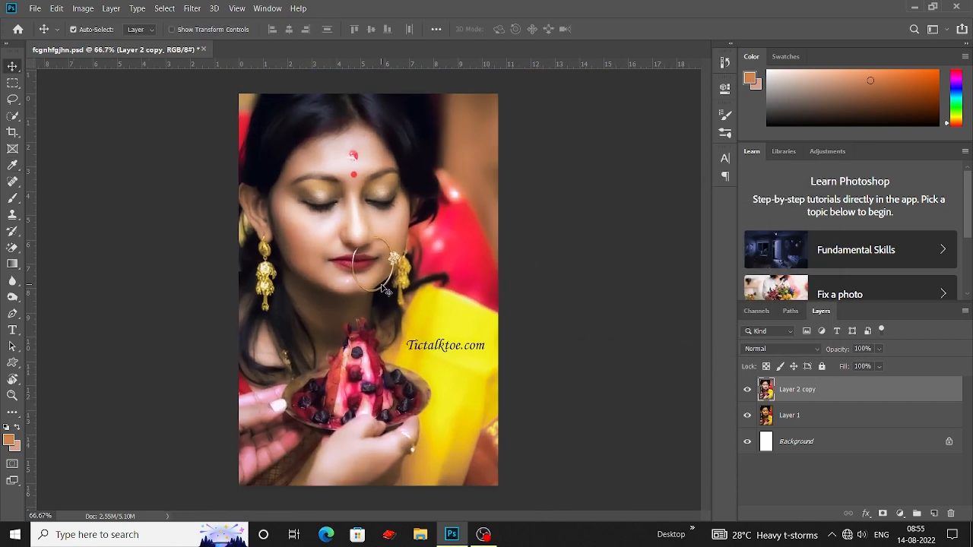
{"action": "left_click", "coordinate": [747, 390]}
{"action": "left_click", "coordinate": [747, 390]}
{"action": "left_click", "coordinate": [747, 390]}
{"action": "left_click", "coordinate": [747, 390]}
Start a Curves adjustment on Layer 2 copy and move the RGB black point to input 6.
{"action": "left_click", "coordinate": [83, 9]}
{"action": "mouse_move", "coordinate": [114, 39]}
{"action": "left_click", "coordinate": [278, 62]}
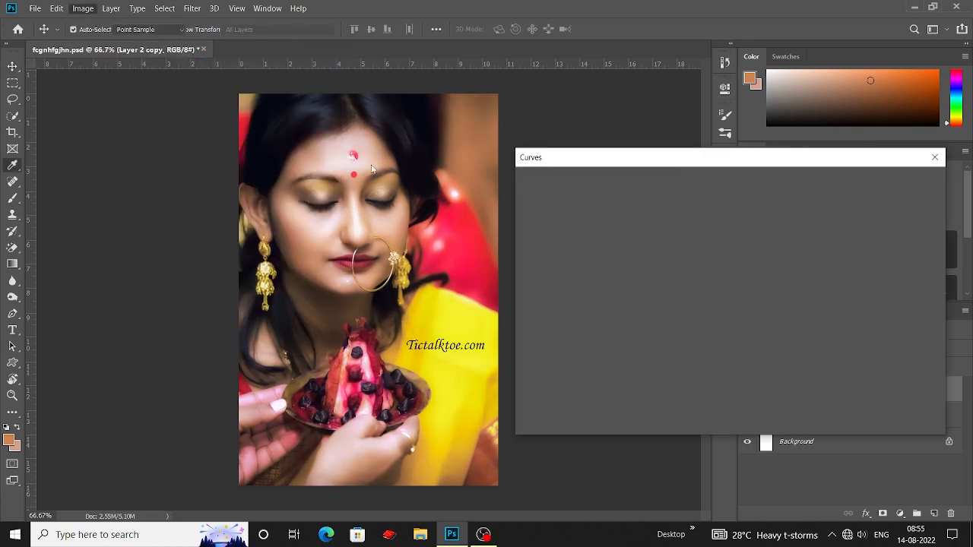
{"action": "left_click_drag", "start_coordinate": [580, 392], "coordinate": [585, 393]}
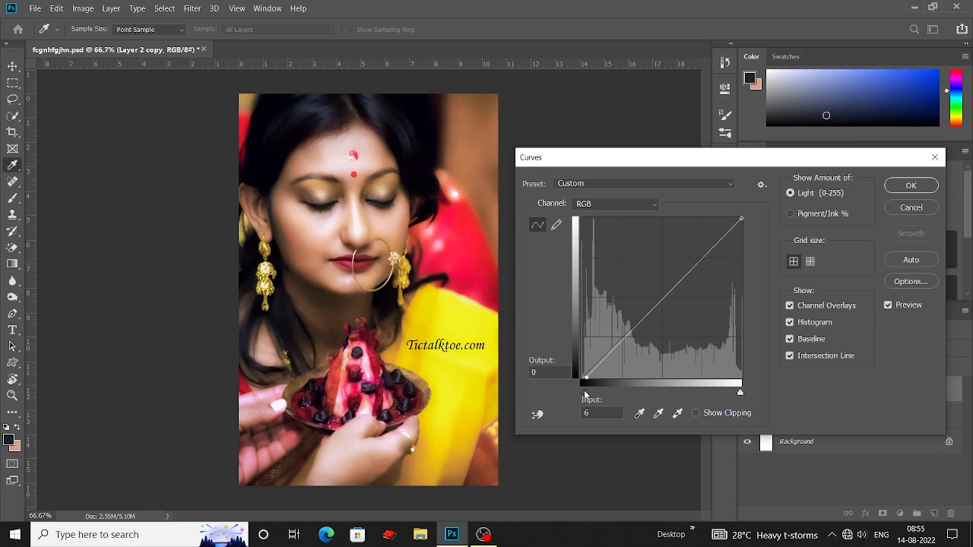
{"action": "left_click", "coordinate": [461, 381]}
{"action": "left_click", "coordinate": [460, 379]}
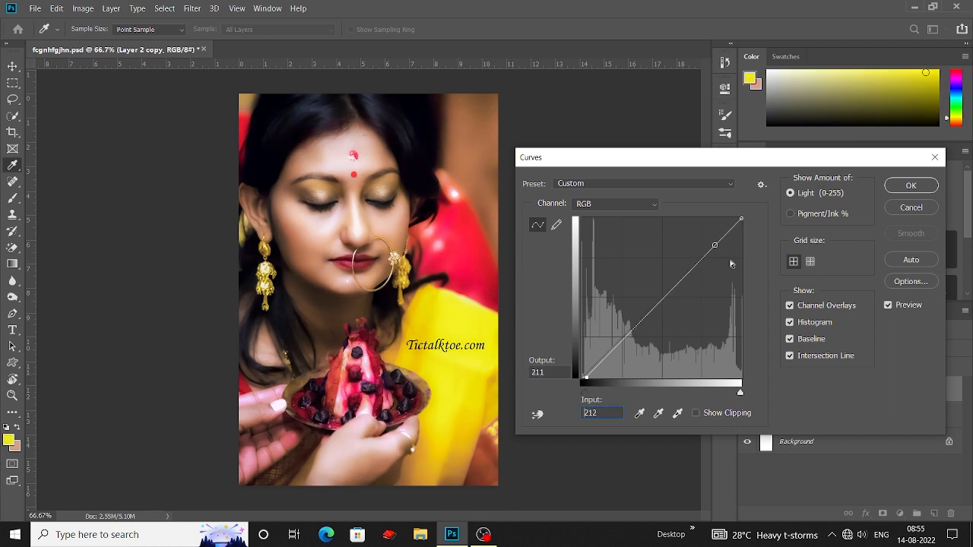
Shape the RGB curve with a highlight point at input 210, output 203, an anchor below it and a midtone point at input 134, output 136.
{"action": "left_click", "coordinate": [714, 245]}
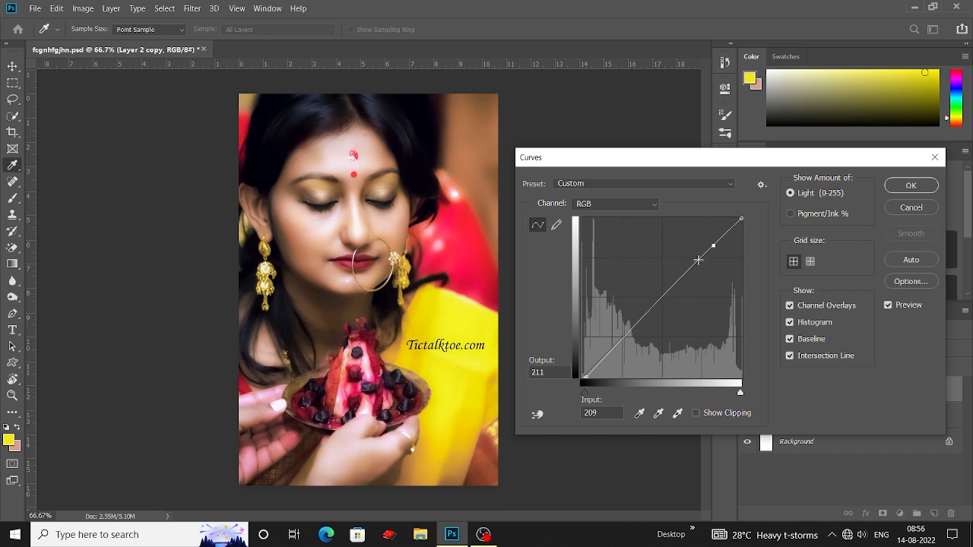
{"action": "left_click", "coordinate": [695, 261]}
{"action": "left_click_drag", "start_coordinate": [713, 245], "coordinate": [714, 250]}
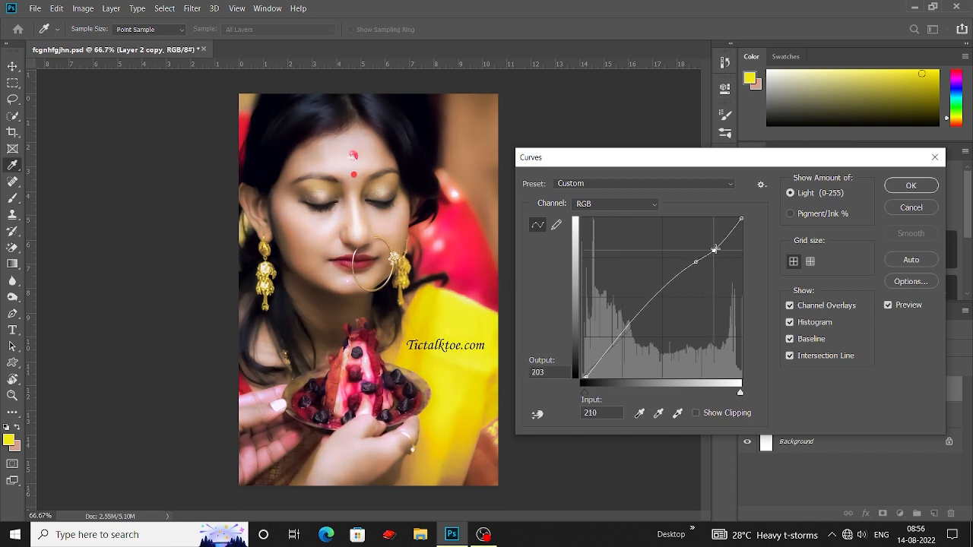
{"action": "left_click", "coordinate": [667, 293]}
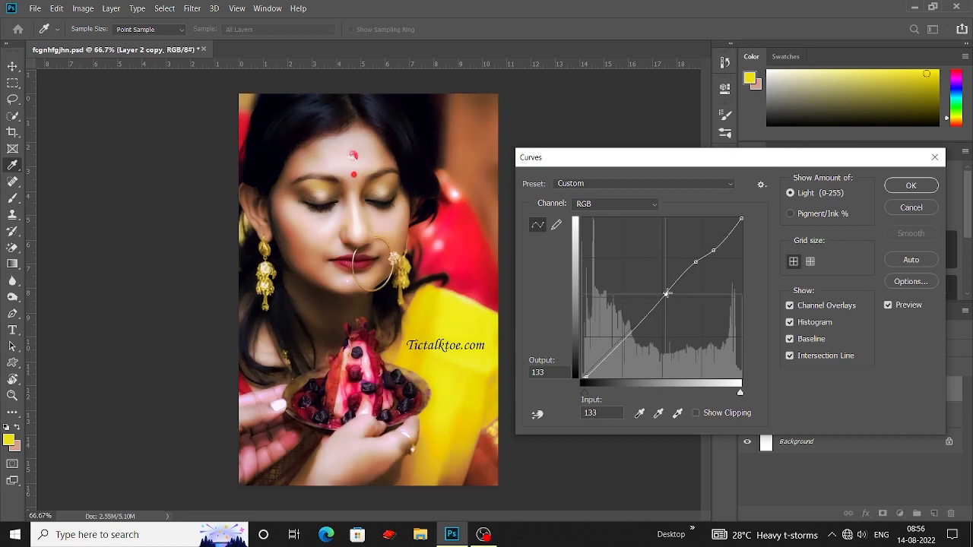
{"action": "left_click_drag", "start_coordinate": [667, 293], "coordinate": [668, 291]}
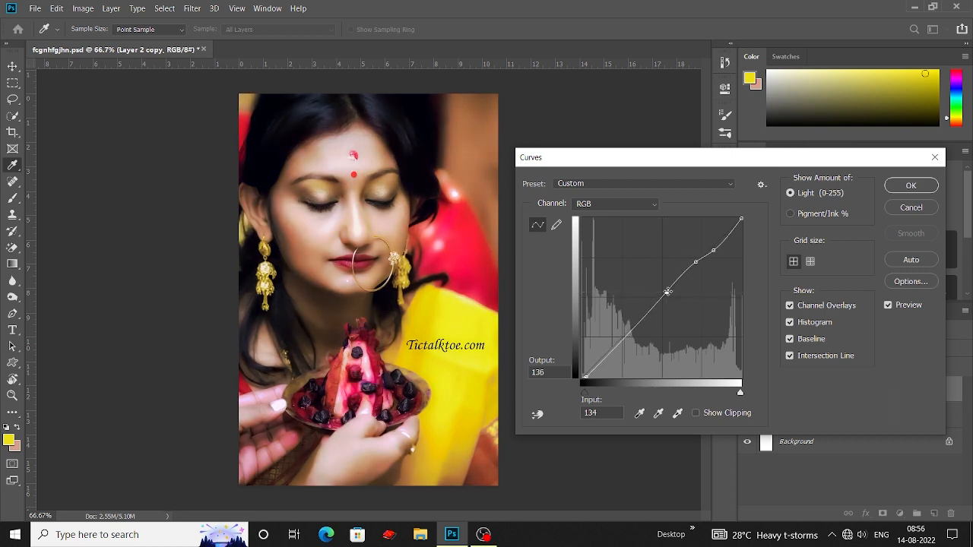
Try nudging the curve's midtone point to a lower input and a higher output.
{"action": "key", "text": "Left"}
{"action": "key", "text": "Left"}
{"action": "key", "text": "Left"}
{"action": "key", "text": "Left"}
{"action": "key", "text": "Up"}
{"action": "key", "text": "Up"}
{"action": "key", "text": "Up"}
{"action": "key", "text": "Up"}
{"action": "key", "text": "Up"}
{"action": "key", "text": "Up"}
{"action": "key", "text": "Up"}
{"action": "key", "text": "ctrl+z"}
Move the curve's midtone point to input 110, output 118 and apply the Curves adjustment.
{"action": "left_click_drag", "start_coordinate": [667, 292], "coordinate": [650, 304]}
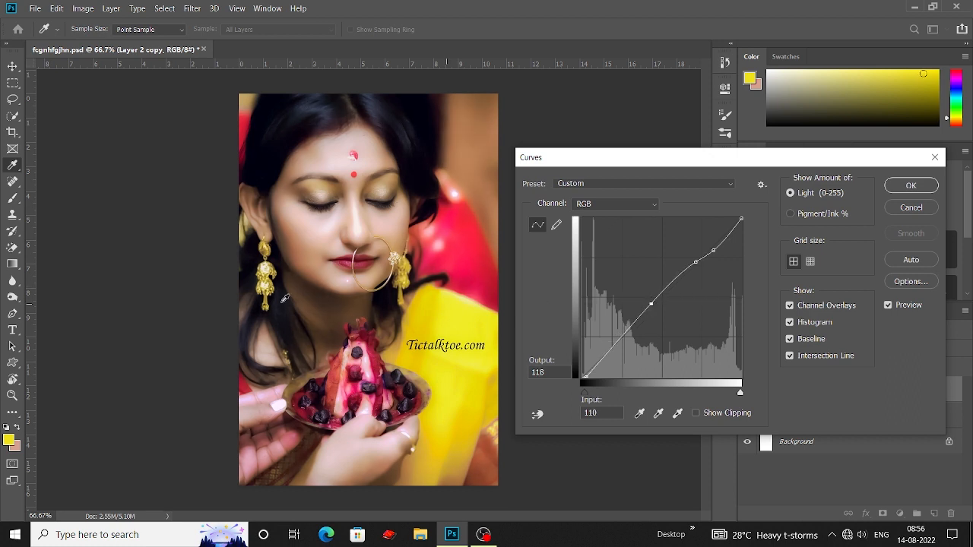
{"action": "left_click", "coordinate": [911, 185]}
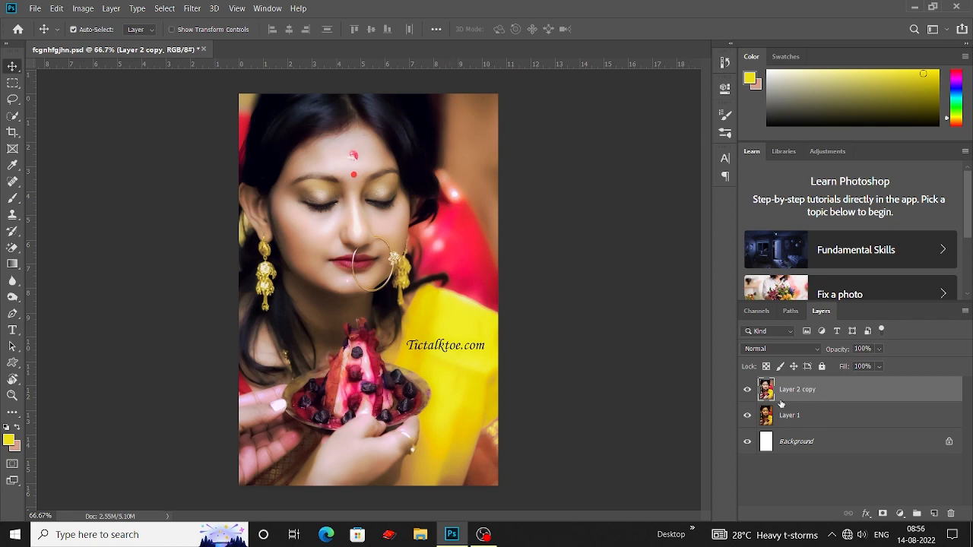
Compare the portrait before and after the Curves and colour edits by repeatedly hiding and showing Layer 2 copy.
{"action": "left_click", "coordinate": [748, 390]}
{"action": "left_click", "coordinate": [748, 390]}
{"action": "left_click", "coordinate": [747, 390]}
{"action": "left_click", "coordinate": [748, 390]}
{"action": "left_click", "coordinate": [747, 390]}
{"action": "left_click", "coordinate": [748, 389]}
{"action": "left_click", "coordinate": [748, 390]}
{"action": "left_click", "coordinate": [748, 390]}
Remove the first part of the Tictalktoe.com watermark from the yellow cloth with the Patch tool.
{"action": "key", "text": "ctrl+plus"}
{"action": "left_click_drag", "start_coordinate": [446, 378], "coordinate": [445, 344]}
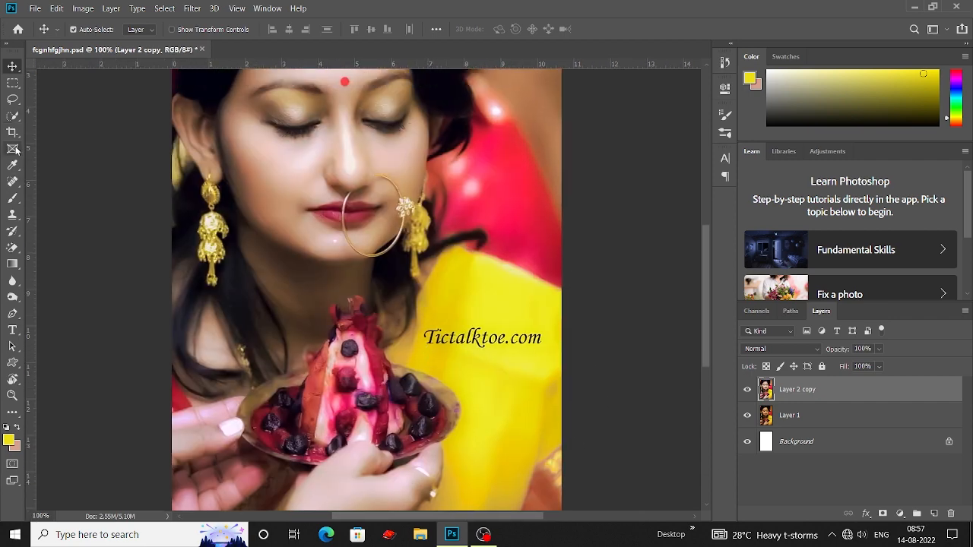
{"action": "left_click_drag", "start_coordinate": [12, 182], "coordinate": [76, 204]}
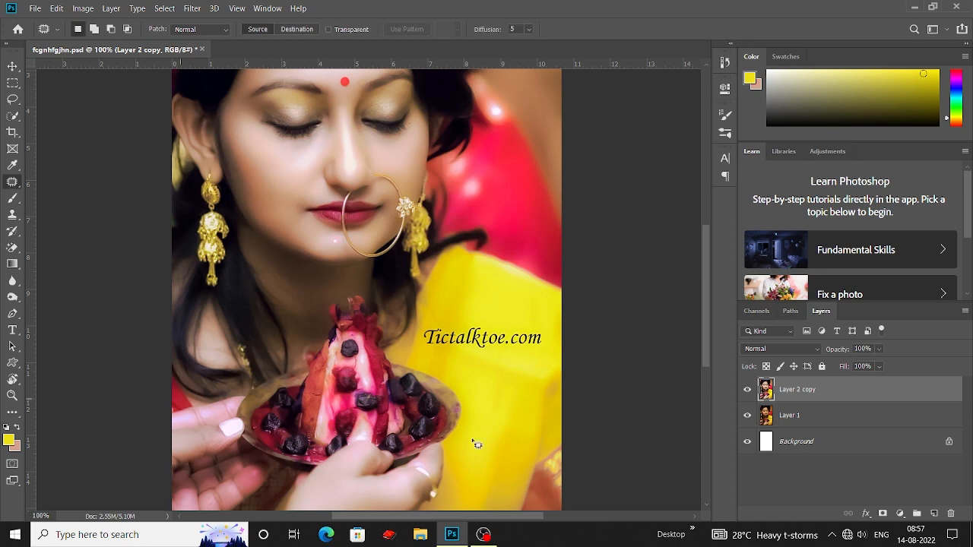
{"action": "mouse_move", "coordinate": [444, 328]}
{"action": "left_mouse_down"}
{"action": "mouse_move", "coordinate": [426, 355]}
{"action": "mouse_move", "coordinate": [451, 353]}
{"action": "mouse_move", "coordinate": [455, 325]}
{"action": "mouse_move", "coordinate": [440, 322]}
{"action": "mouse_move", "coordinate": [441, 345]}
{"action": "mouse_move", "coordinate": [439, 336]}
{"action": "mouse_move", "coordinate": [447, 303]}
{"action": "mouse_move", "coordinate": [452, 347]}
{"action": "mouse_move", "coordinate": [482, 354]}
{"action": "mouse_move", "coordinate": [491, 343]}
{"action": "mouse_move", "coordinate": [486, 325]}
{"action": "mouse_move", "coordinate": [456, 321]}
{"action": "mouse_move", "coordinate": [455, 334]}
{"action": "mouse_move", "coordinate": [474, 335]}
{"action": "mouse_move", "coordinate": [479, 315]}
{"action": "mouse_move", "coordinate": [485, 353]}
{"action": "left_mouse_up"}
{"action": "key", "text": "ctrl+d"}
{"action": "key", "text": "ctrl+d"}
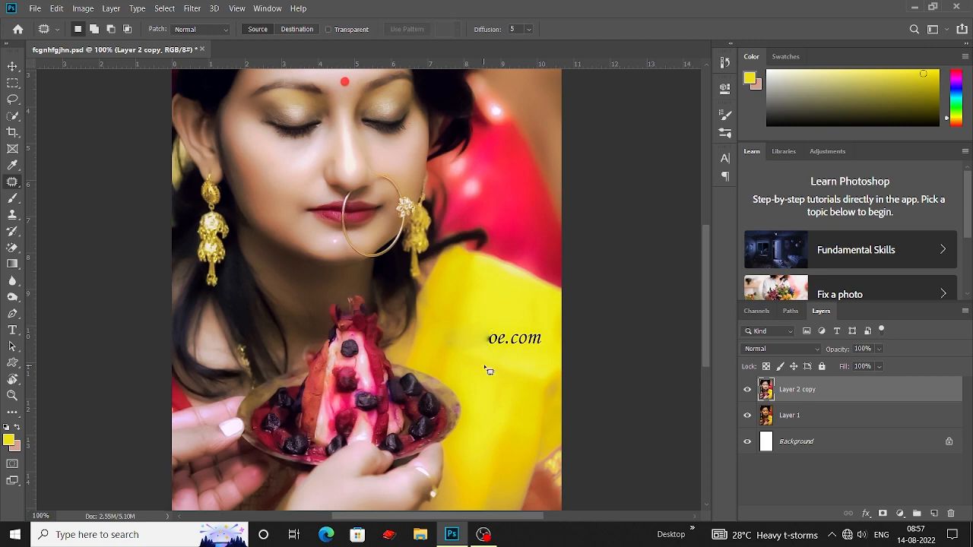
Patch out the remaining "oe.com" lettering and the smudge beside it using clean areas of the yellow cloth.
{"action": "scroll", "coordinate": [463, 348], "scroll_direction": "up", "scroll_amount": 1}
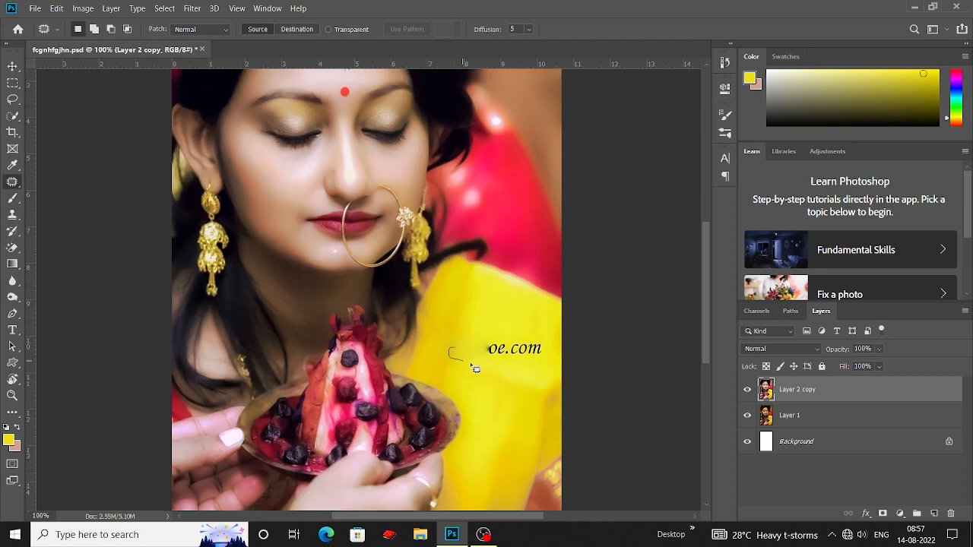
{"action": "left_click_drag", "start_coordinate": [460, 354], "coordinate": [462, 331]}
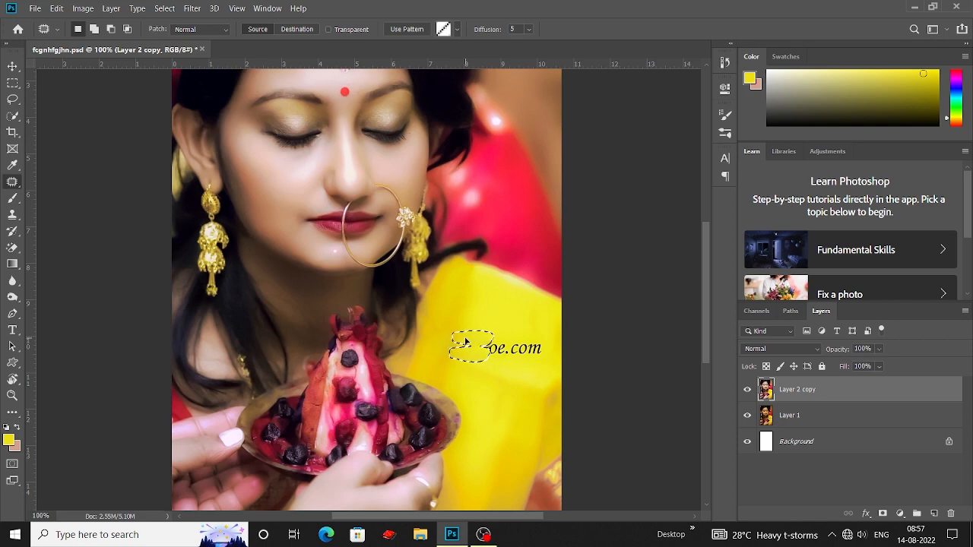
{"action": "key", "text": "ctrl+d"}
{"action": "mouse_move", "coordinate": [520, 343]}
{"action": "left_mouse_down"}
{"action": "mouse_move", "coordinate": [486, 343]}
{"action": "mouse_move", "coordinate": [506, 366]}
{"action": "mouse_move", "coordinate": [554, 351]}
{"action": "mouse_move", "coordinate": [509, 342]}
{"action": "mouse_move", "coordinate": [476, 363]}
{"action": "left_mouse_up"}
{"action": "key", "text": "ctrl+d"}
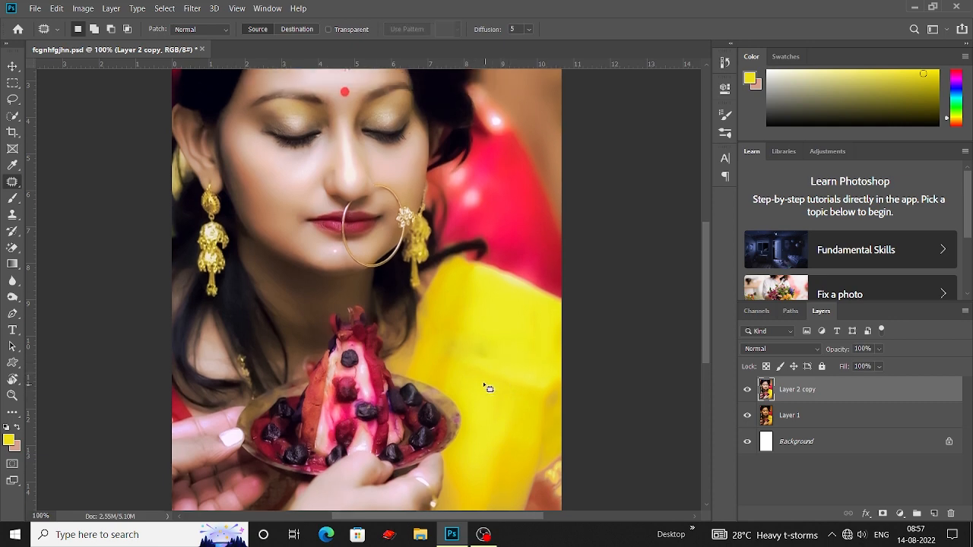
Touch up the yellow cloth with the Spot Healing Brush at size 40 and return to the Move tool at 50% zoom.
{"action": "right_click", "coordinate": [12, 181]}
{"action": "left_click", "coordinate": [64, 183]}
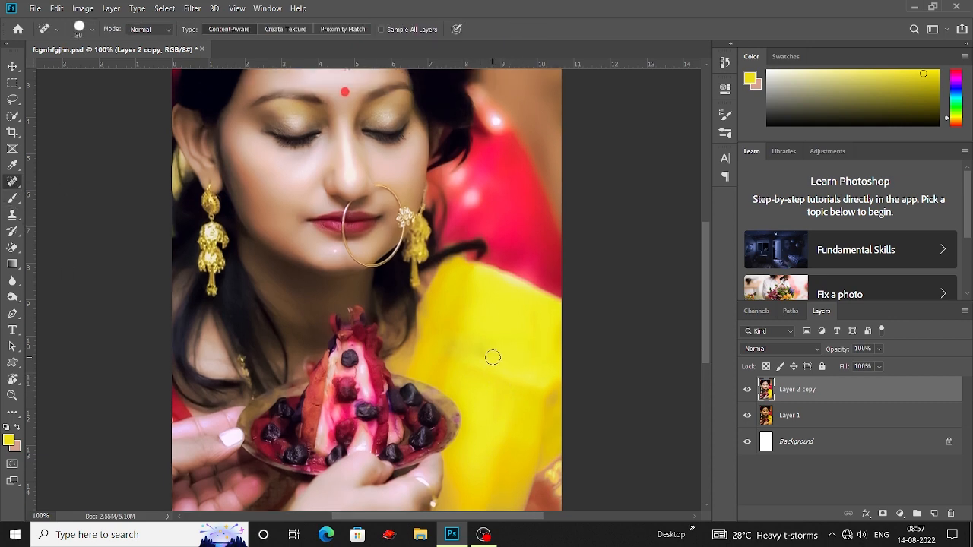
{"action": "key", "text": "bracketright"}
{"action": "scroll", "coordinate": [446, 368], "scroll_direction": "down", "scroll_amount": 1}
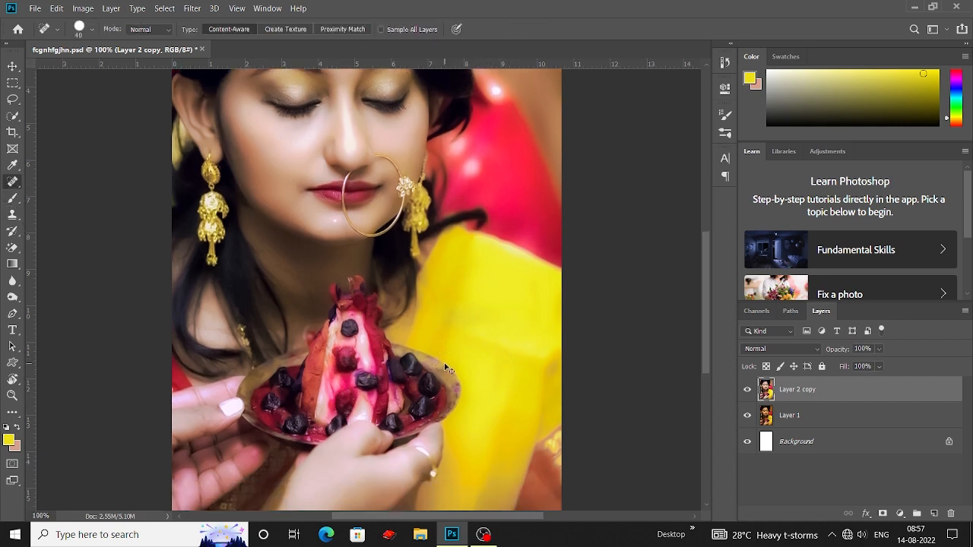
{"action": "key", "text": "ctrl+minus"}
{"action": "key", "text": "ctrl+minus"}
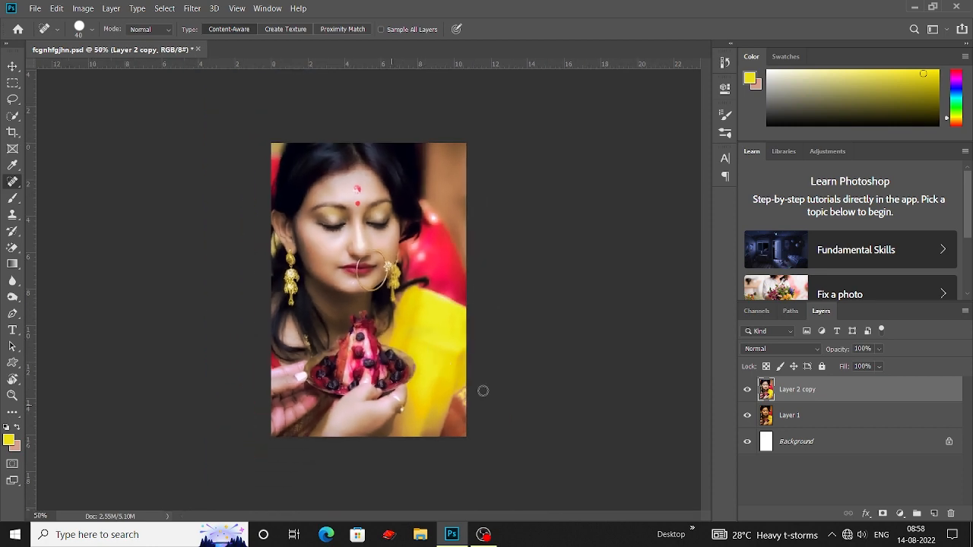
{"action": "left_click_drag", "start_coordinate": [407, 318], "coordinate": [406, 351]}
{"action": "left_click", "coordinate": [13, 67]}
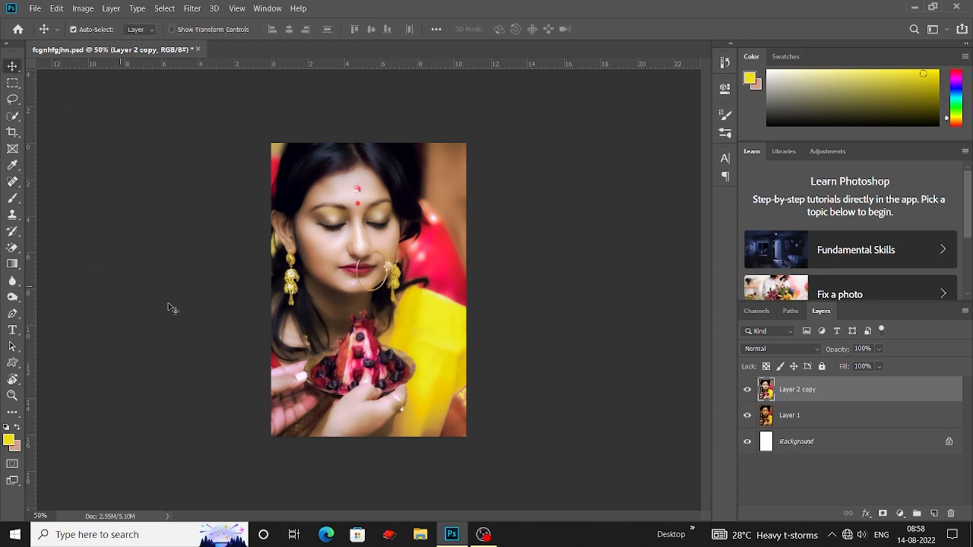